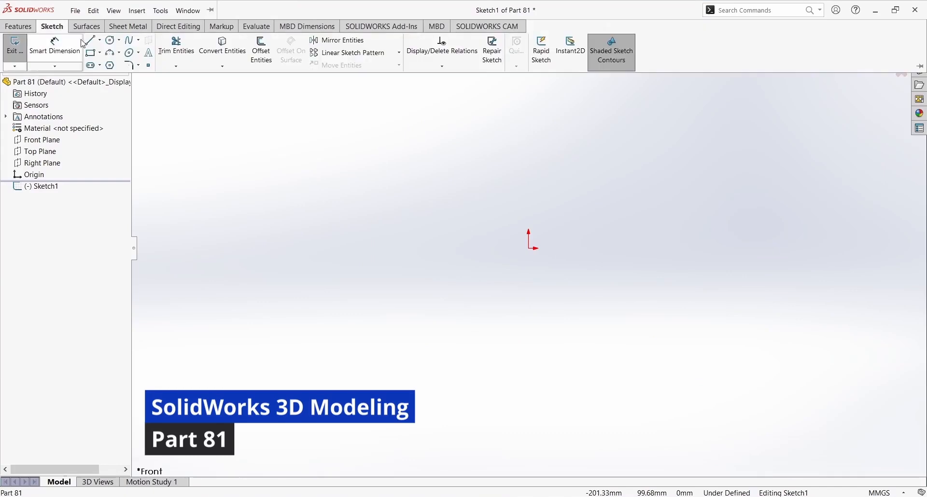
# Step: Sketch a vertical centerline about 71 mm long upward from the origin
pyautogui.click(100, 40)
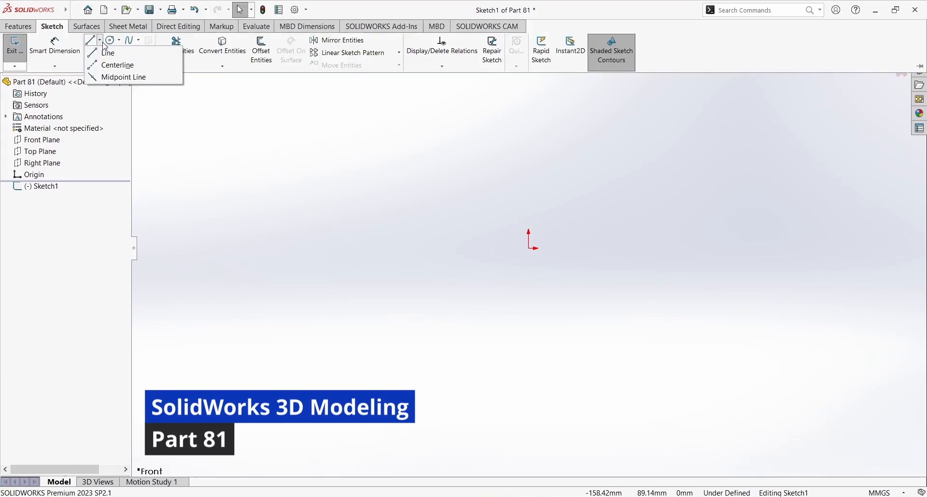
pyautogui.click(116, 65)
pyautogui.moveTo(531, 248)
pyautogui.mouseDown()
pyautogui.moveTo(544, 145)
pyautogui.moveTo(529, 108)
pyautogui.mouseUp()
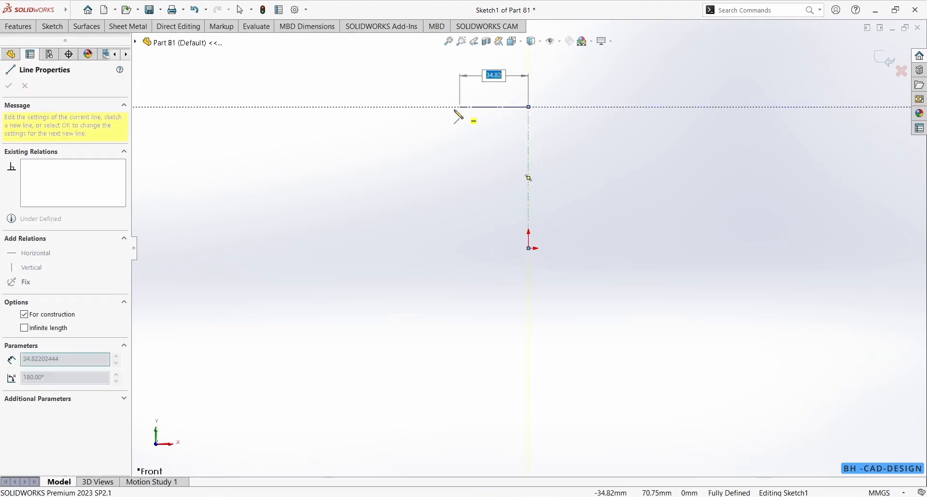
pyautogui.press('Escape')
# Step: Sketch a three-point quarter arc of about 47 mm radius from the centerline down to the origin's level on its right
pyautogui.click(19, 26)
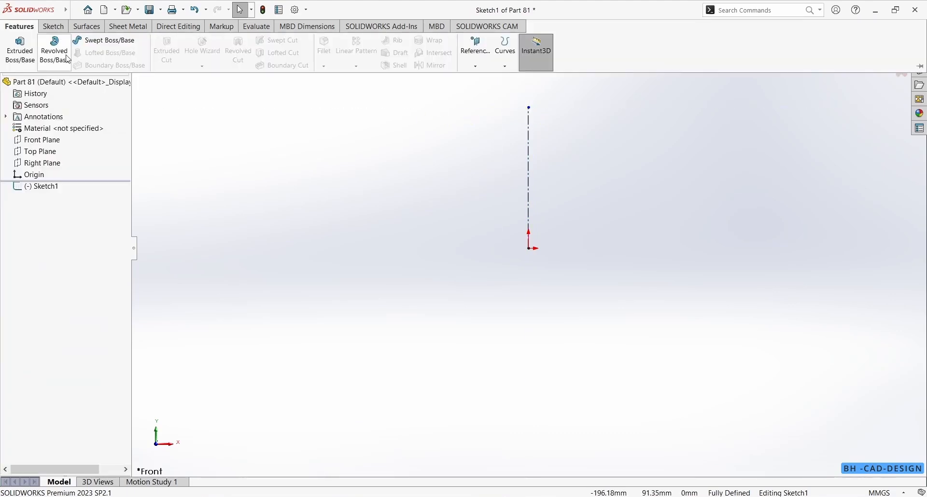
pyautogui.click(52, 27)
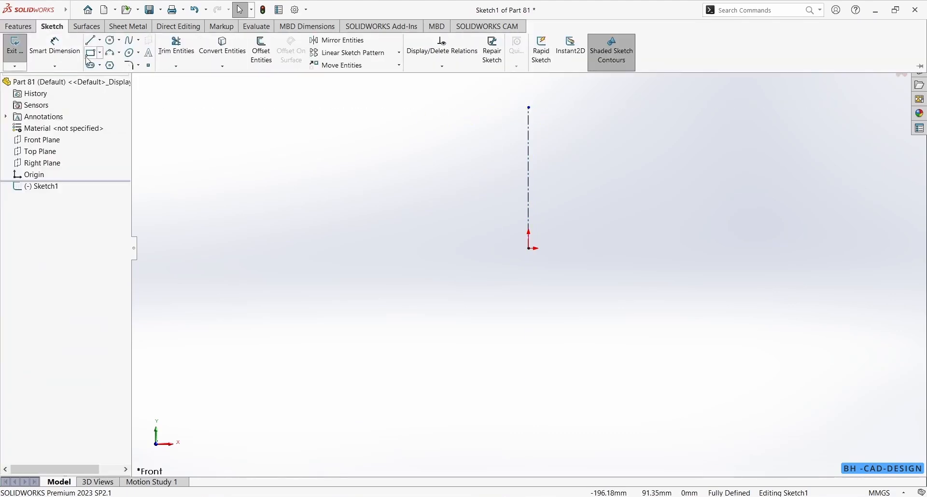
pyautogui.click(113, 52)
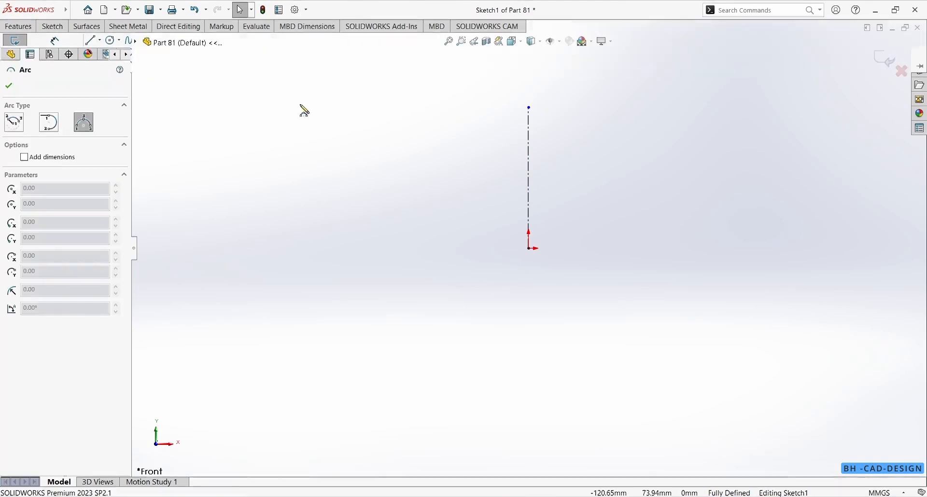
pyautogui.click(529, 158)
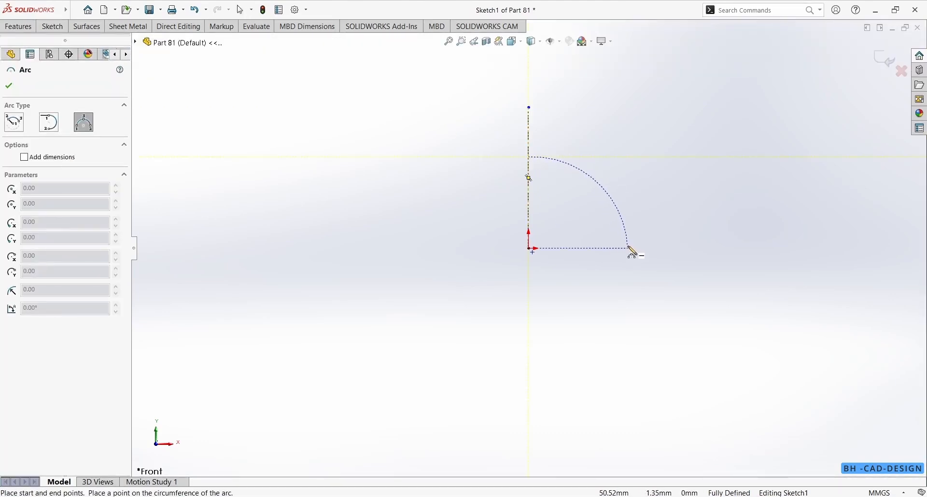
pyautogui.click(623, 249)
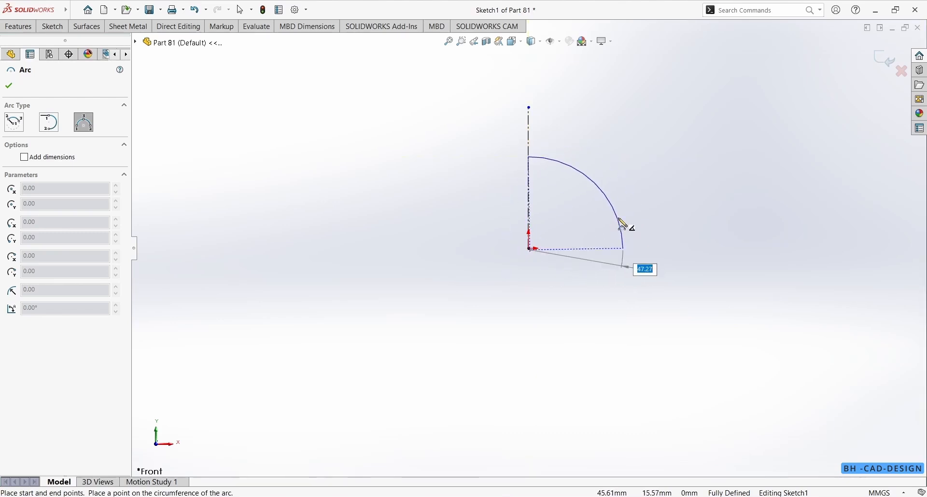
pyautogui.click(621, 222)
pyautogui.press('Escape')
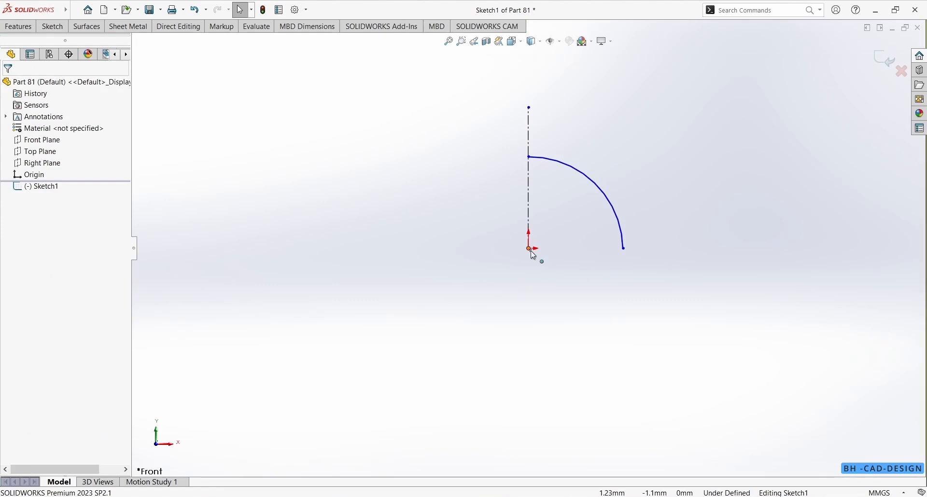
# Step: Make the arc's center point coincide with the origin
pyautogui.click(530, 251)
pyautogui.scroll(-3, 531, 251)
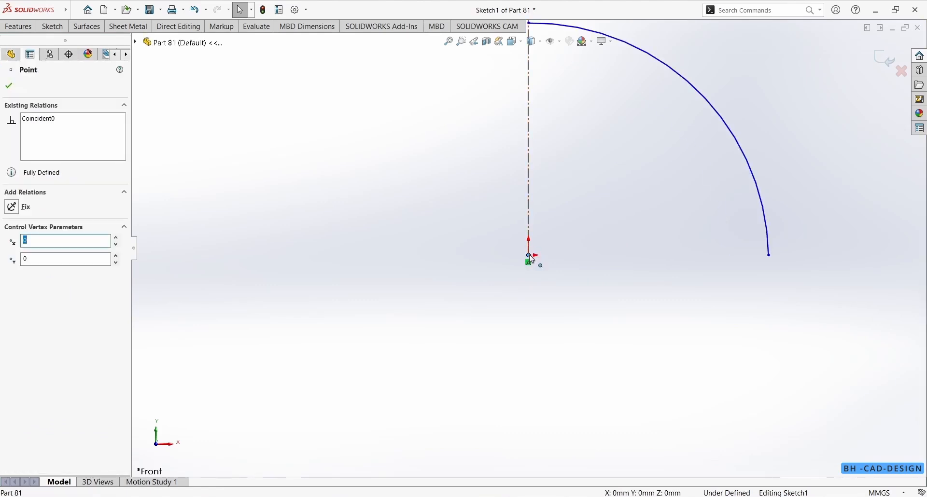
pyautogui.click(545, 247)
pyautogui.click(532, 261)
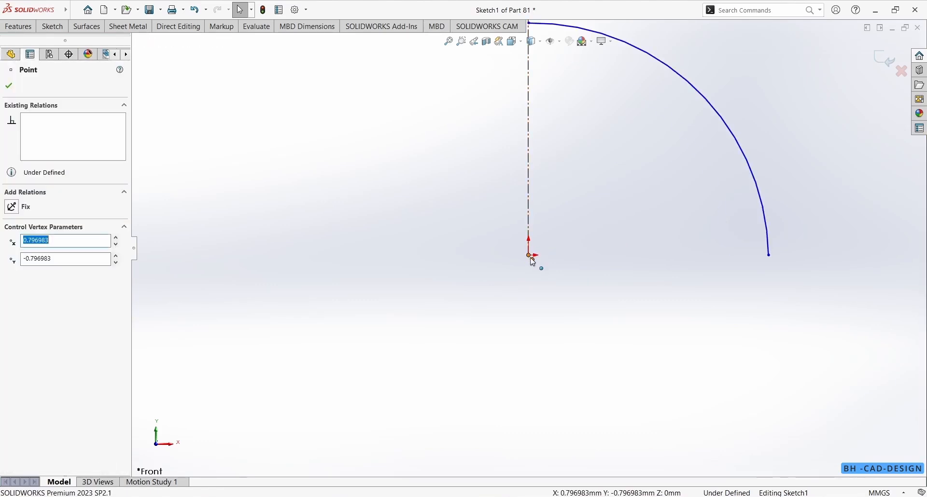
pyautogui.keyDown('ctrl'); pyautogui.click(531, 262); pyautogui.keyUp('ctrl')
pyautogui.click(584, 217)
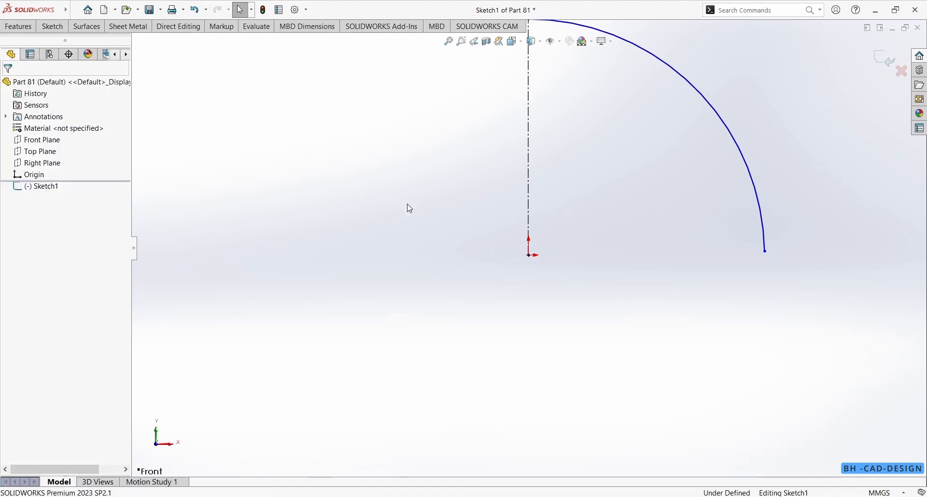
# Step: Check the part drawing in the image viewer and return to the sketch to dimension the arc's radius as 70 mm
pyautogui.scroll(4, 735, 231)
pyautogui.scroll(-3, 682, 188)
pyautogui.hotkey('alt', 'Tab')
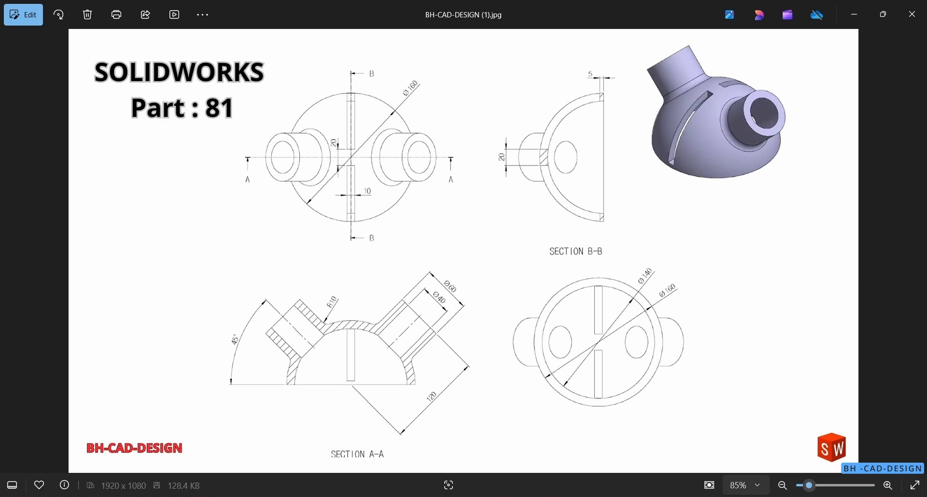
pyautogui.hotkey('alt', 'Tab')
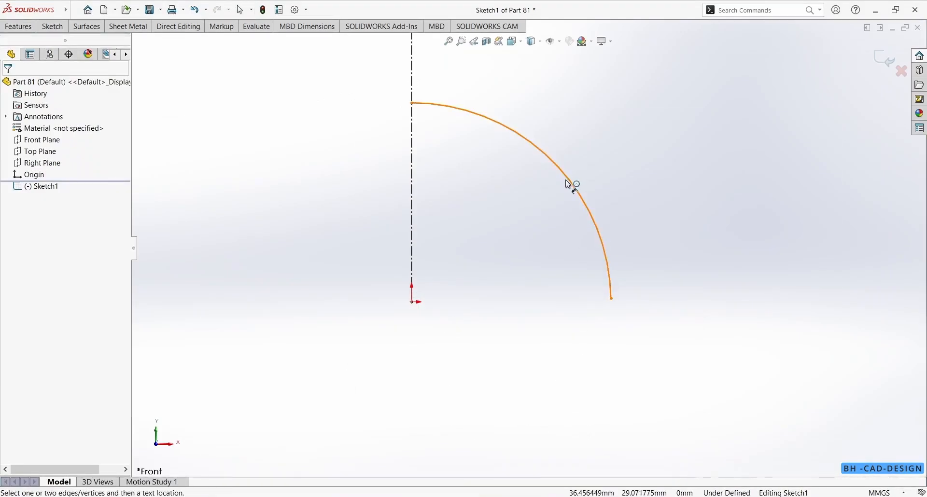
pyautogui.click(567, 184)
pyautogui.click(535, 199)
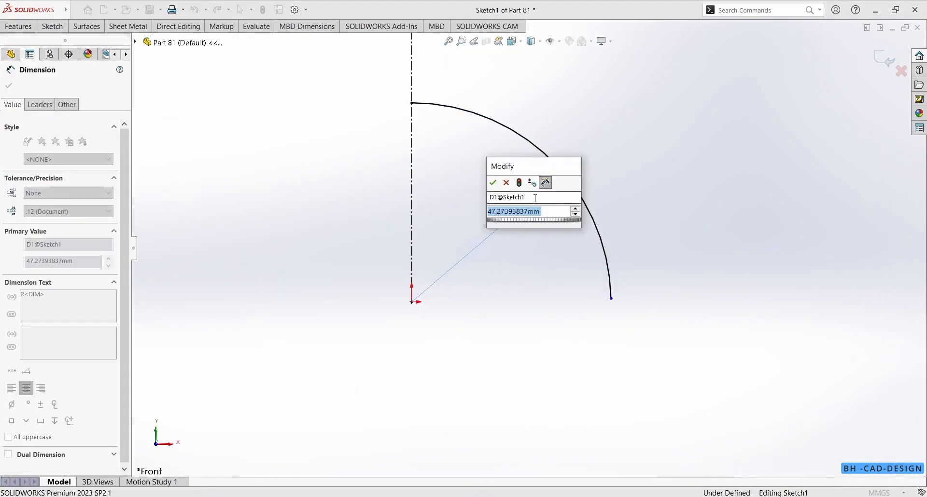
pyautogui.write('70')
pyautogui.press('Return')
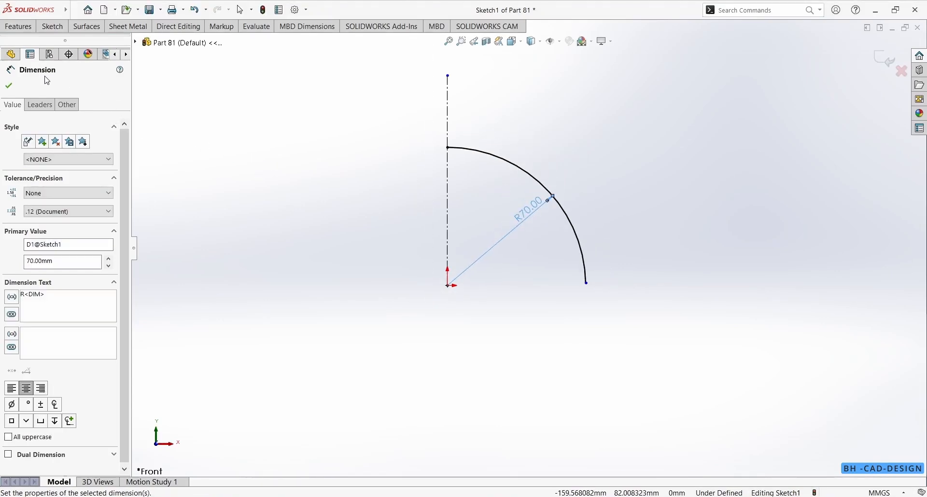
pyautogui.click(10, 87)
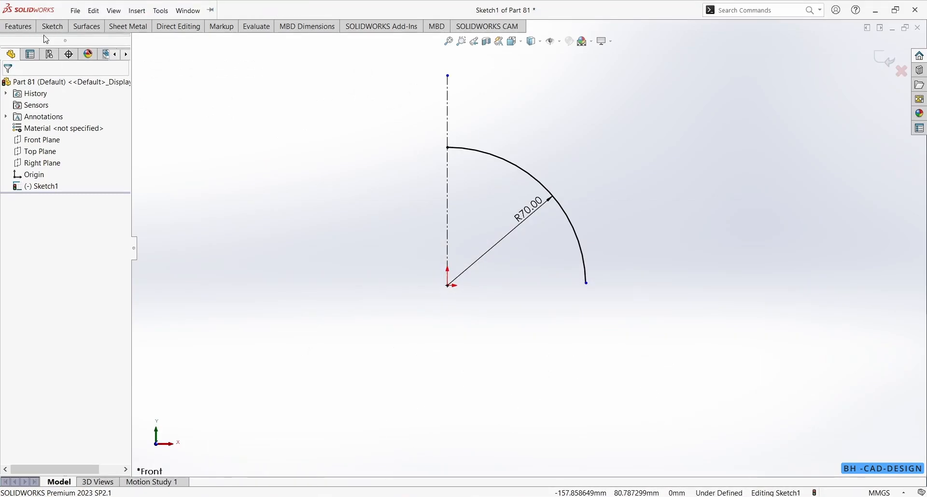
# Step: Offset the arc outward by 10 mm, capping the ends with lines to close the profile
pyautogui.click(52, 26)
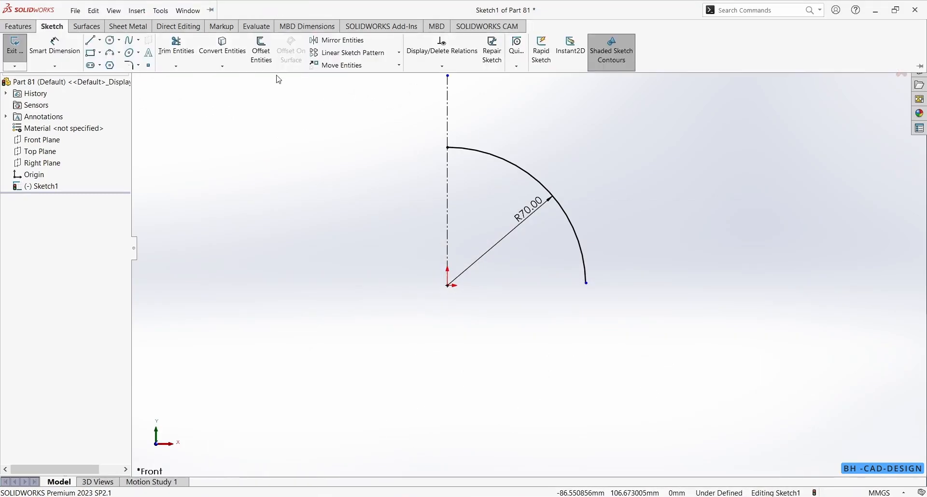
pyautogui.click(261, 49)
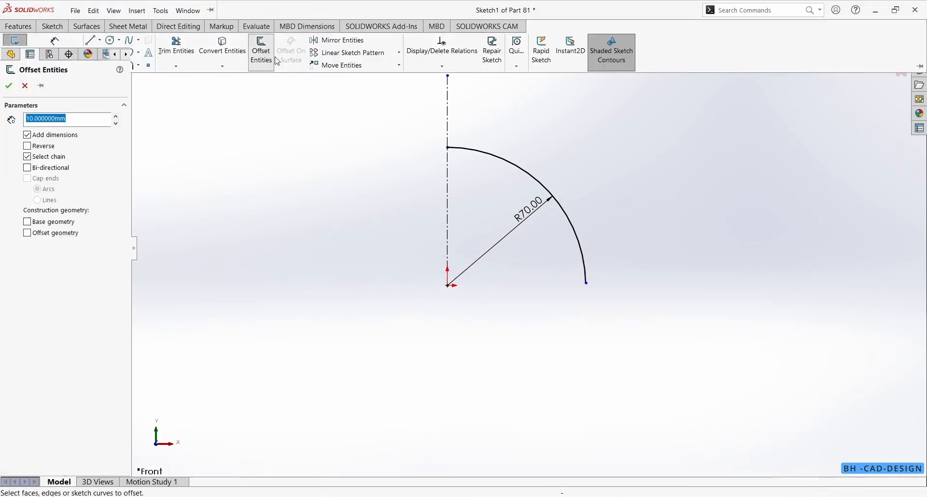
pyautogui.click(469, 154)
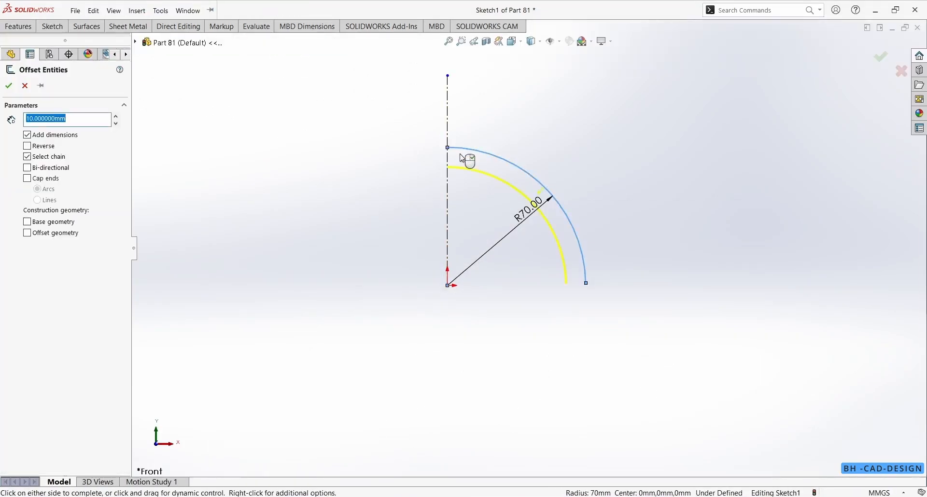
pyautogui.click(28, 179)
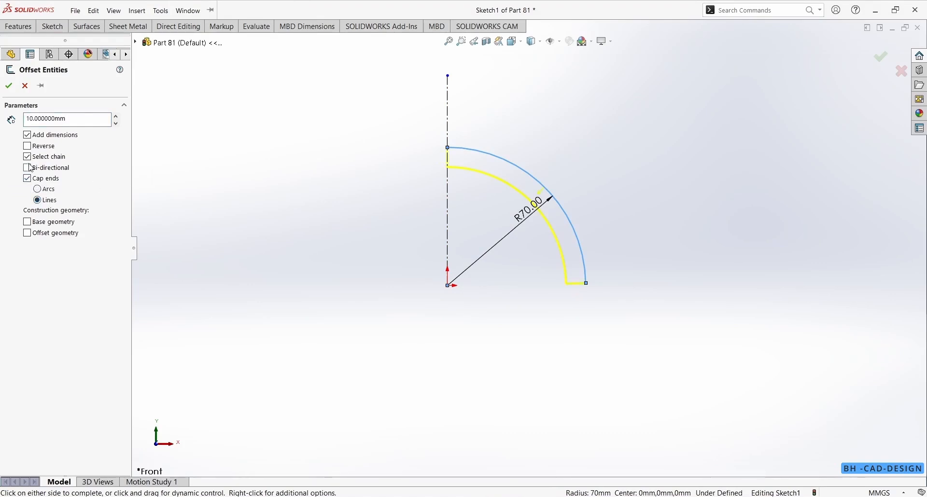
pyautogui.click(28, 146)
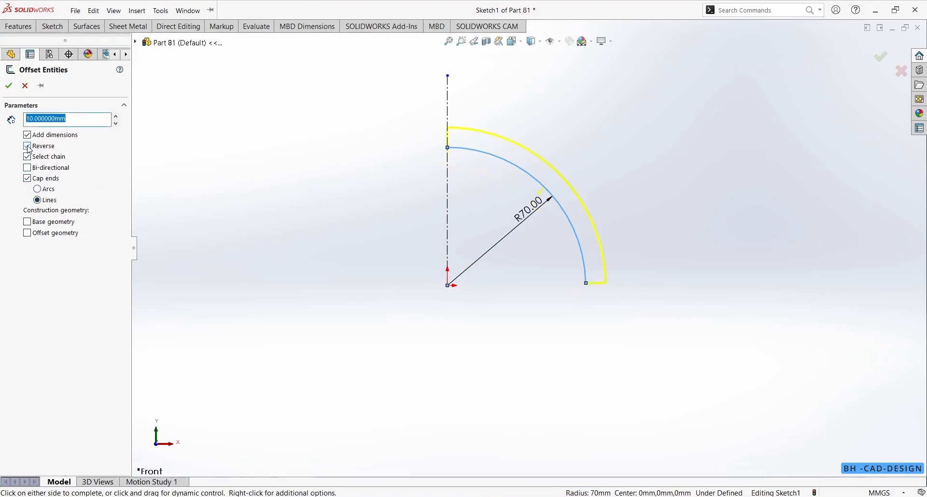
pyautogui.click(8, 86)
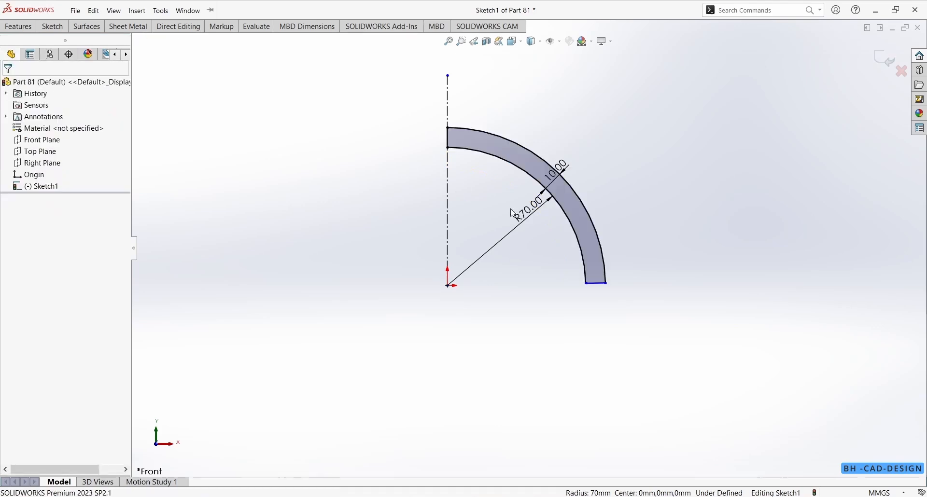
# Step: Make the short line closing the lower end of the profile horizontal
pyautogui.click(595, 283)
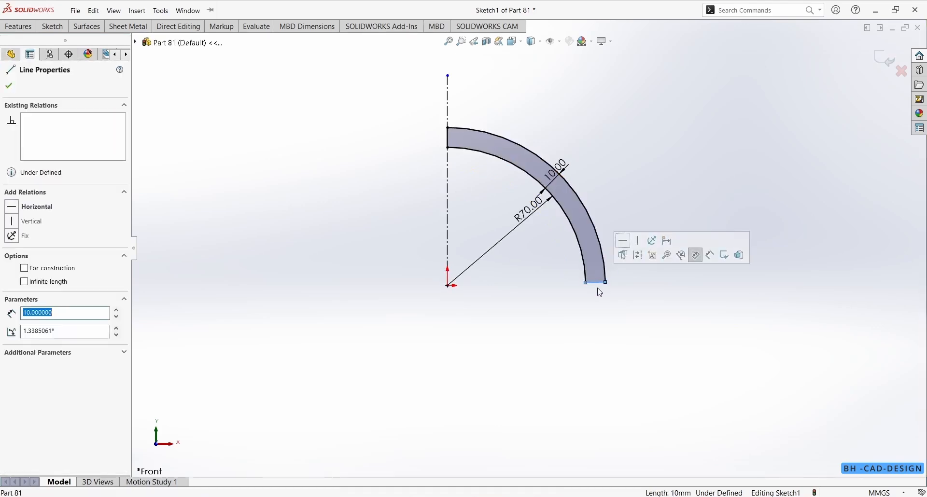
pyautogui.click(623, 241)
pyautogui.click(635, 262)
pyautogui.scroll(2, 439, 207)
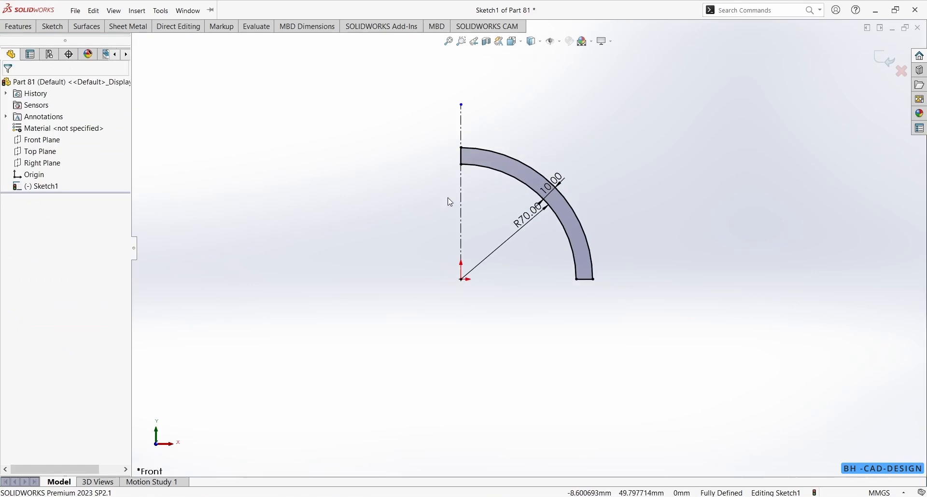
# Step: Revolve the closed profile 360 degrees around the vertical centerline to form the hollow dome
pyautogui.click(18, 26)
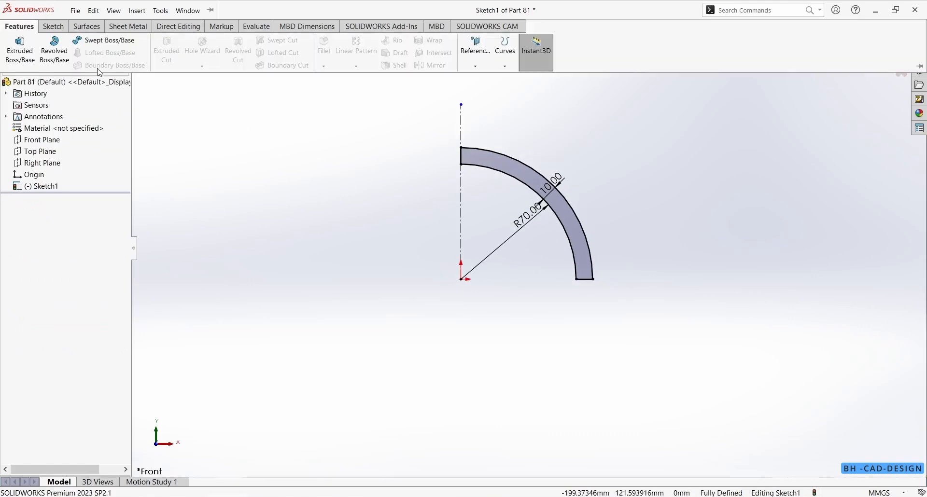
pyautogui.click(55, 50)
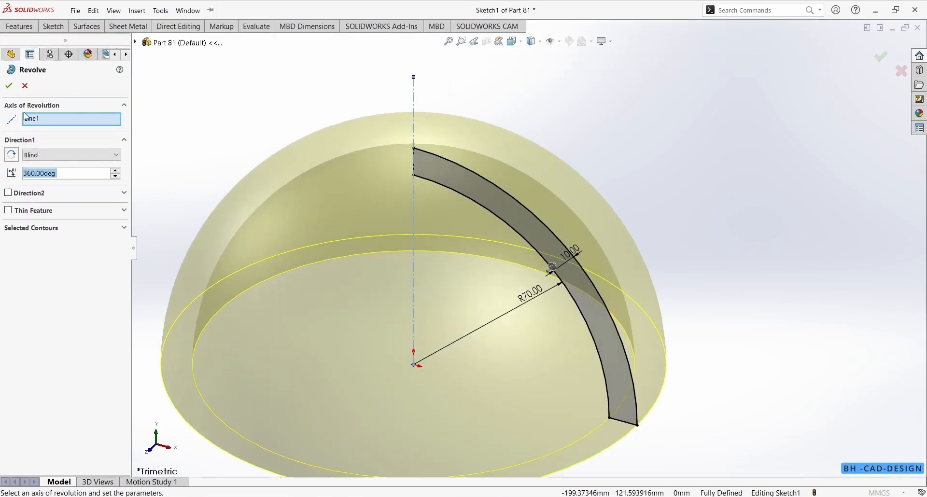
pyautogui.click(10, 90)
pyautogui.scroll(4, 428, 192)
pyautogui.moveTo(430, 194); pyautogui.dragTo(530, 416, button='middle')
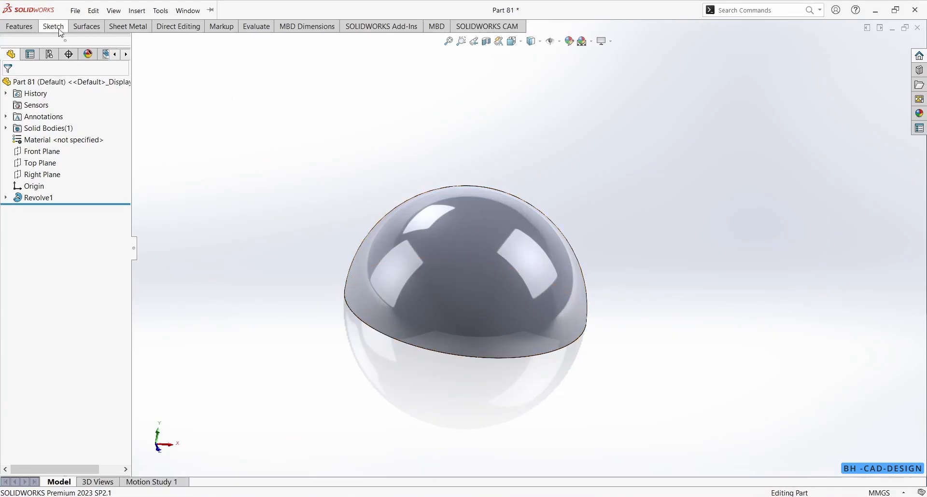
# Step: Create a mid-plane reference plane between the Right Plane and the Top Plane with the offset flipped
pyautogui.click(59, 29)
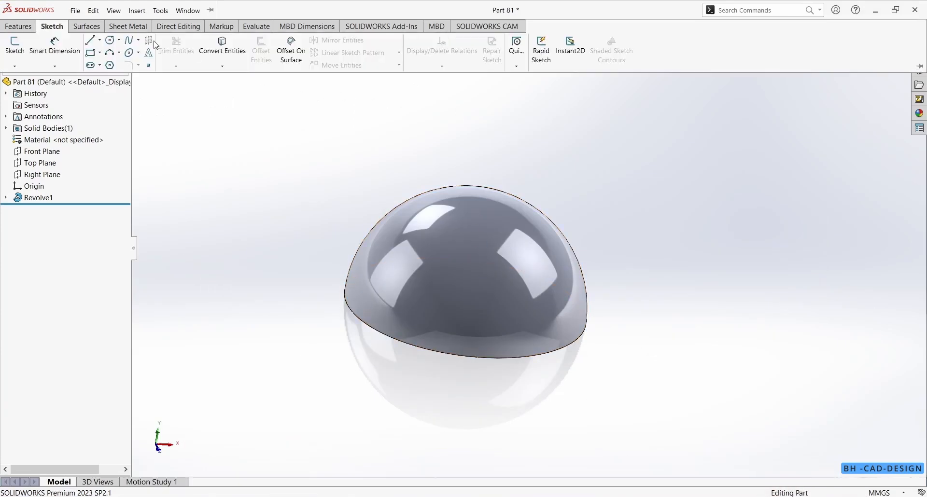
pyautogui.click(19, 27)
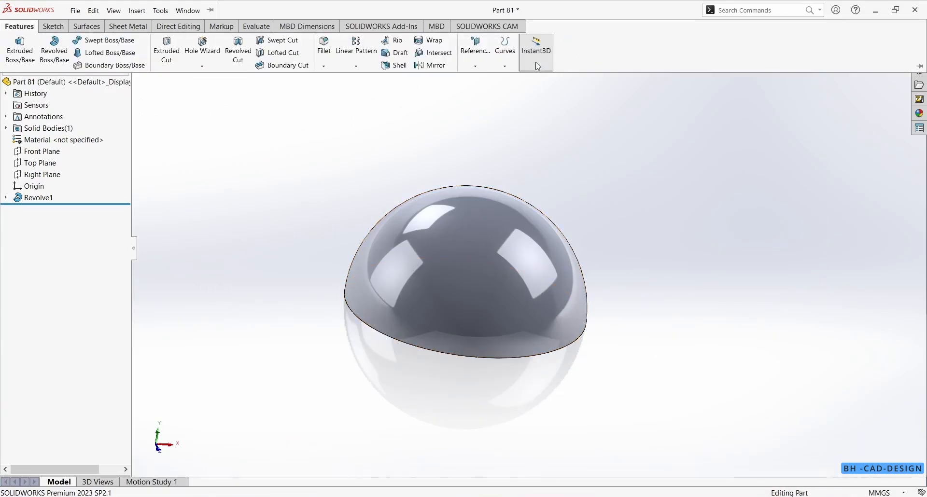
pyautogui.click(475, 66)
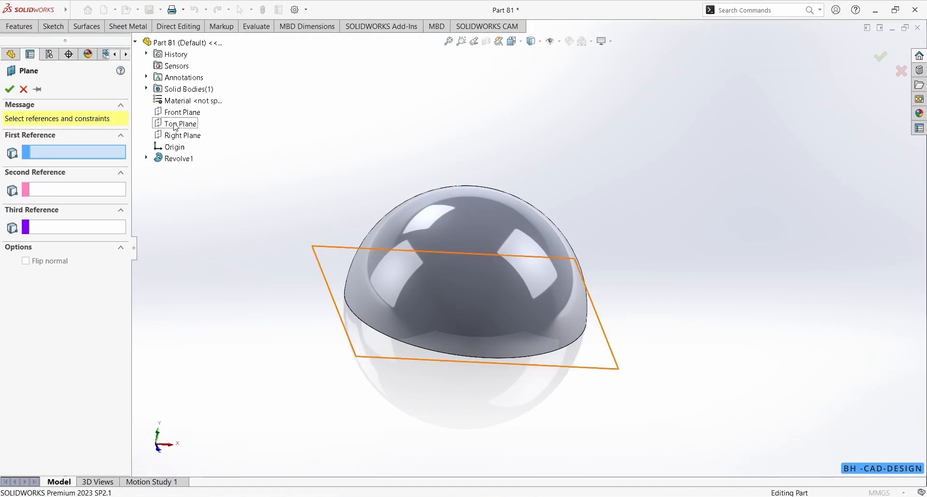
pyautogui.click(177, 136)
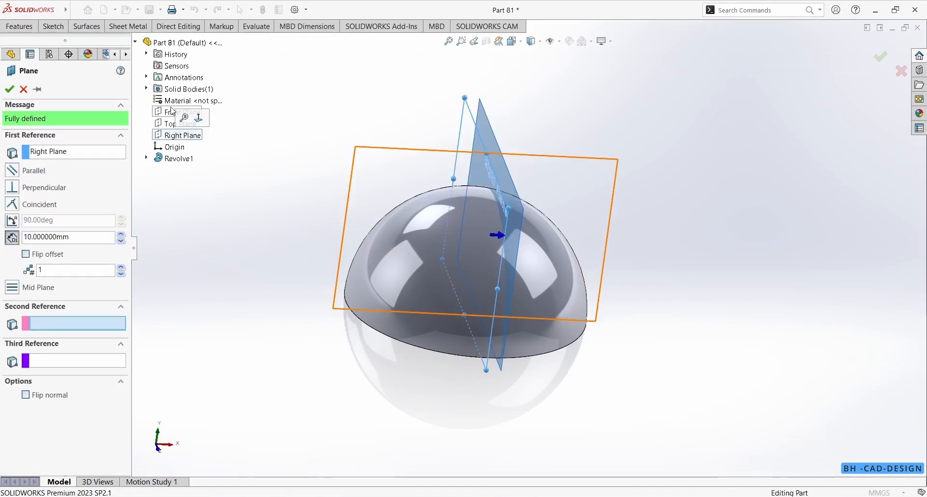
pyautogui.click(174, 123)
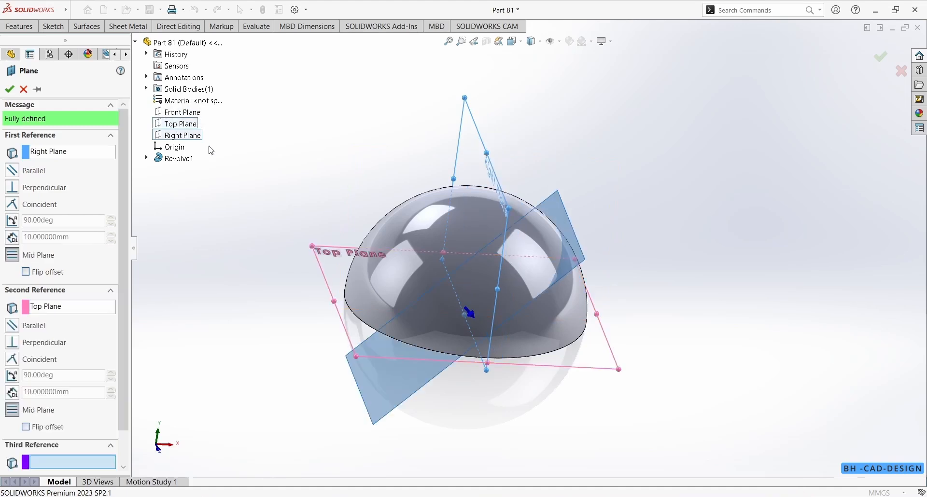
pyautogui.click(26, 272)
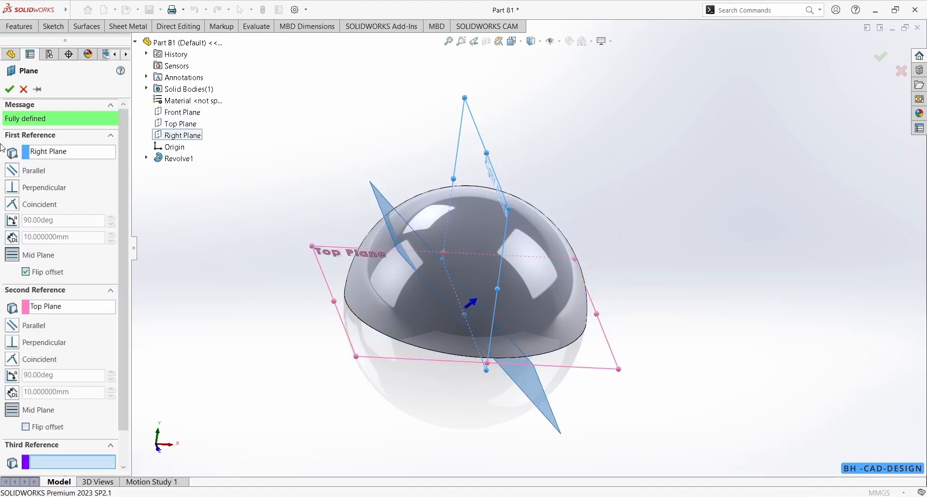
pyautogui.click(10, 89)
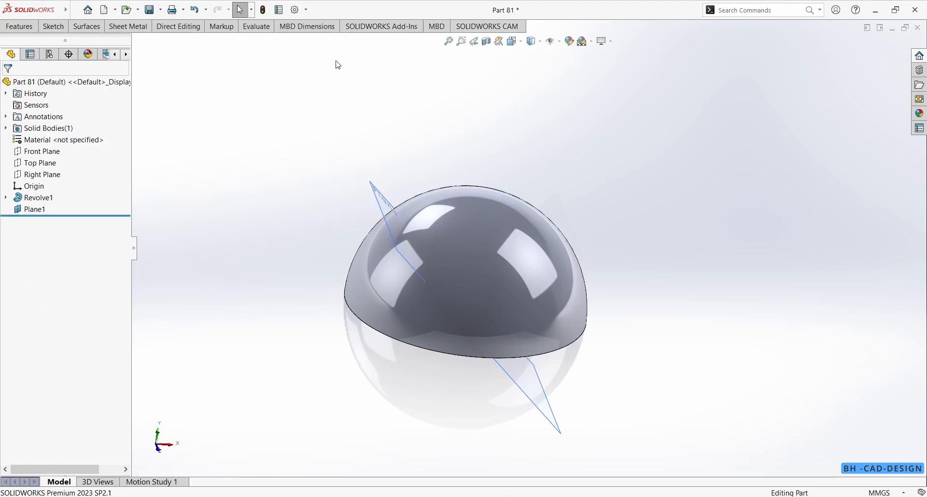
# Step: Create a reference plane offset 120 mm from the angled mid-plane, outside the dome
pyautogui.click(19, 26)
pyautogui.click(476, 68)
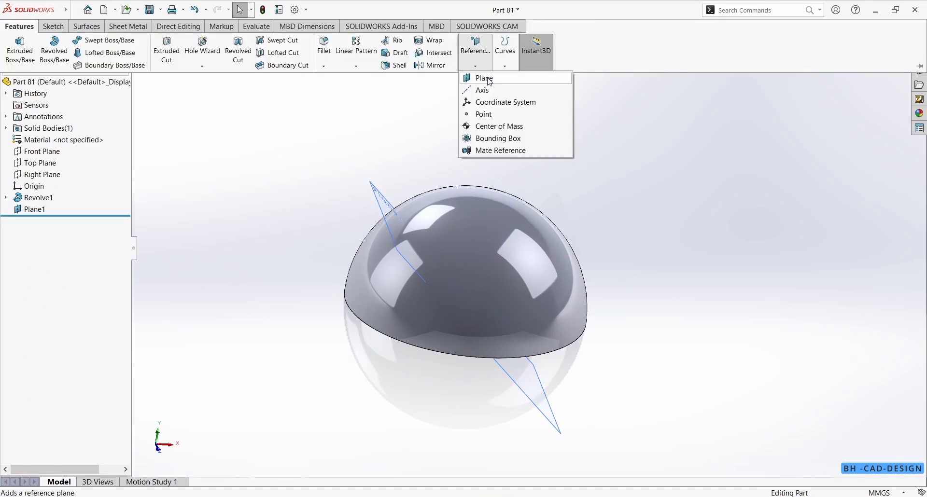
pyautogui.click(480, 77)
pyautogui.click(382, 207)
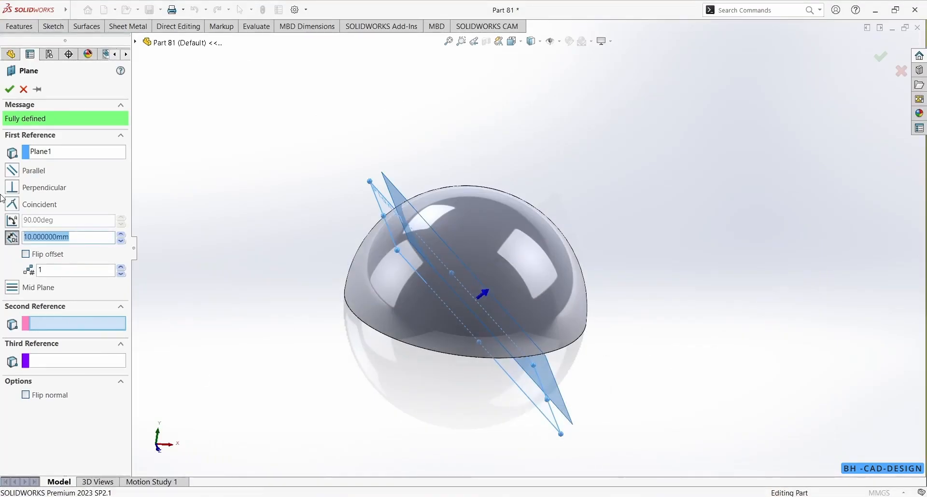
pyautogui.press('Return')
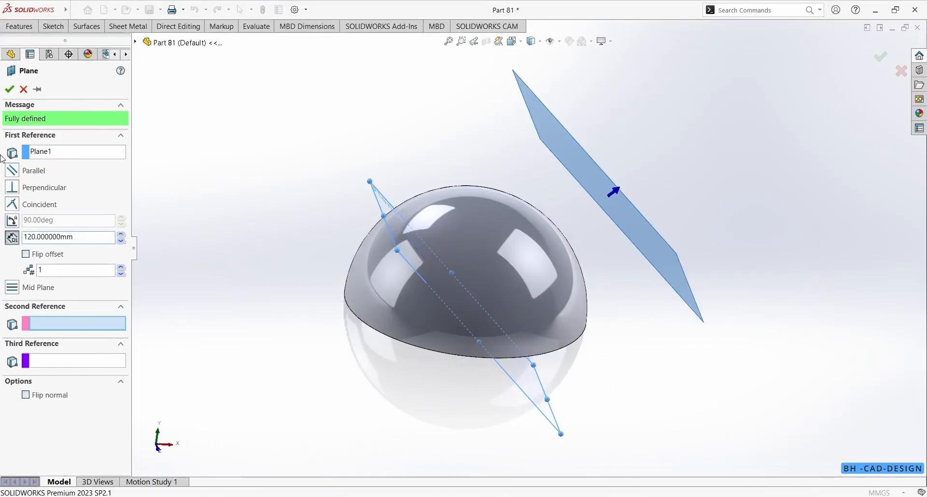
pyautogui.click(10, 89)
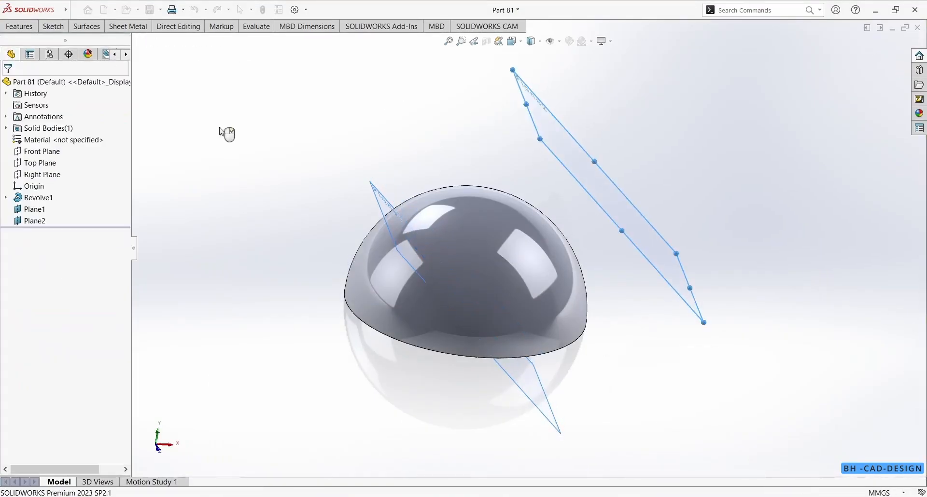
# Step: Sketch a circle about 71 mm in diameter on the new offset plane, centred on the origin
pyautogui.click(598, 175)
pyautogui.click(635, 141)
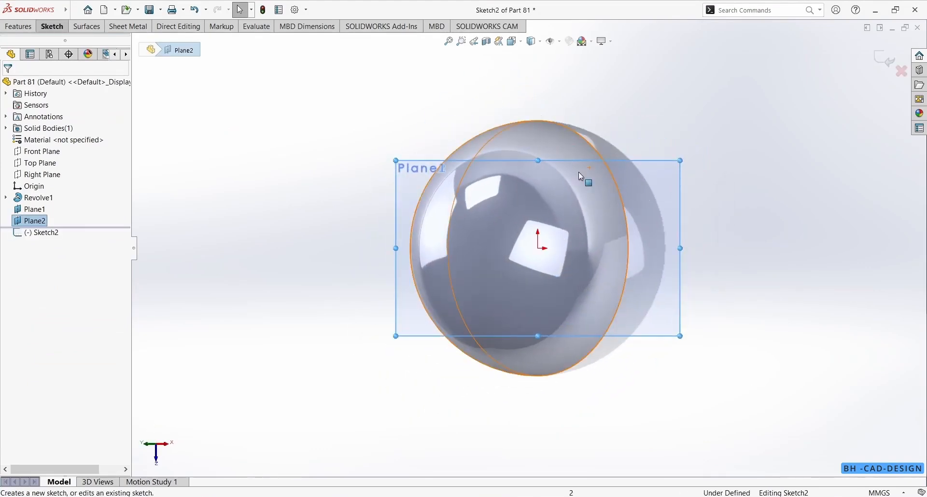
pyautogui.click(63, 27)
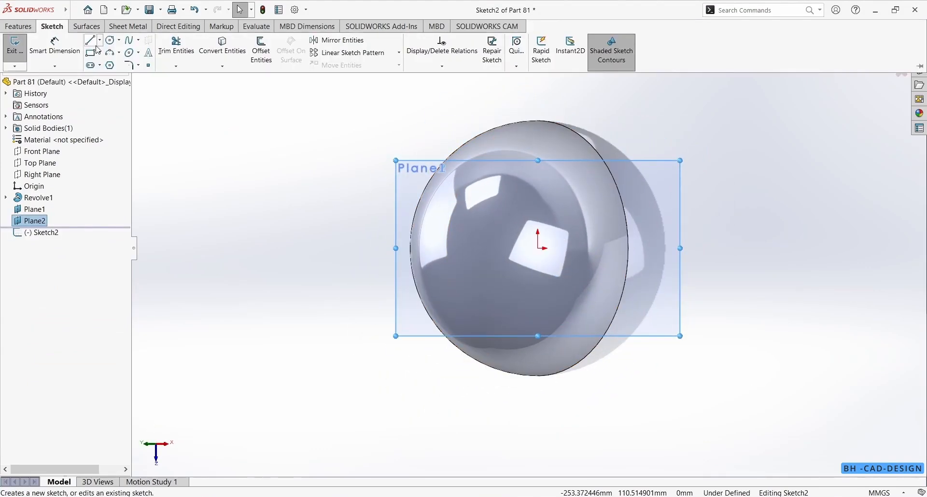
pyautogui.click(110, 40)
pyautogui.click(538, 248)
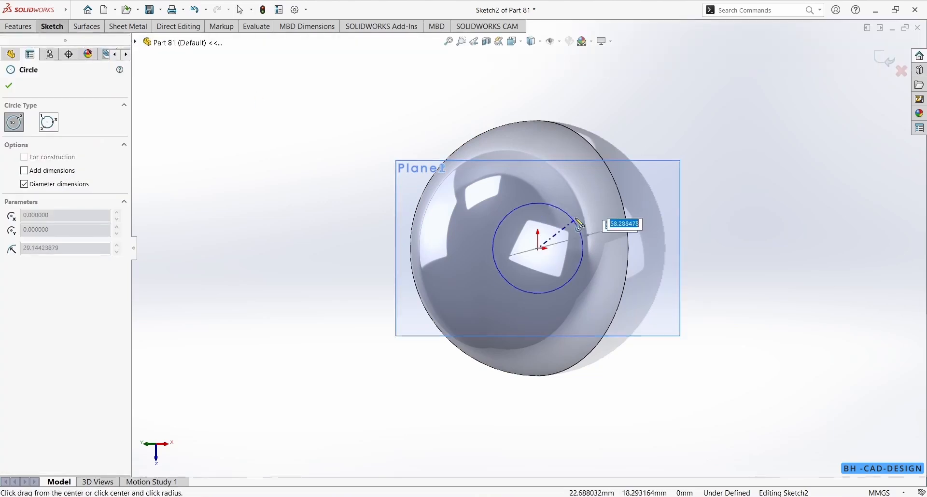
pyautogui.click(595, 248)
# Step: Dimension the circle's diameter as 60 mm
pyautogui.moveTo(722, 317); pyautogui.dragTo(542, 447, button='right')
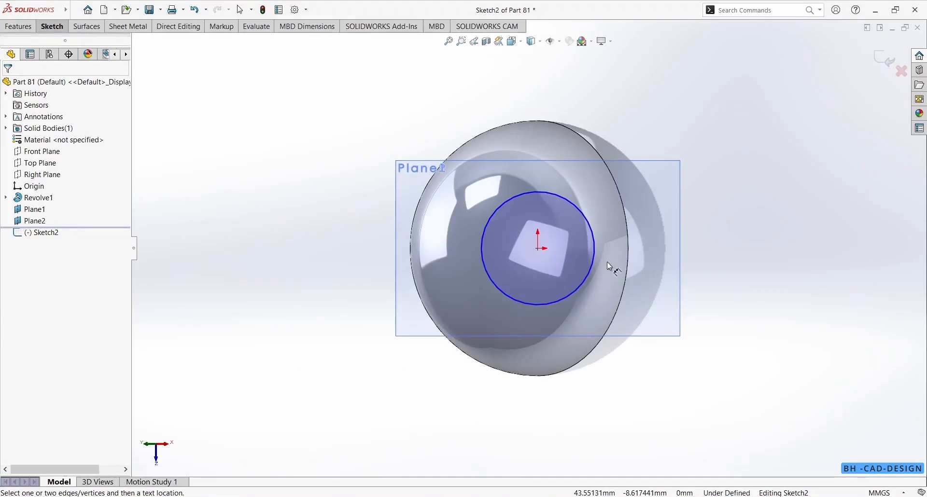
pyautogui.click(594, 256)
pyautogui.click(714, 162)
pyautogui.write('6')
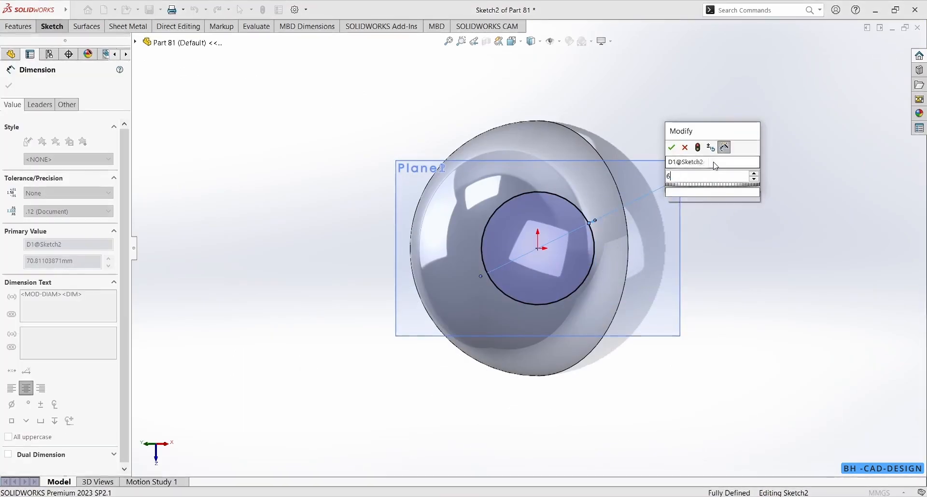
pyautogui.write('0')
pyautogui.press('Return')
pyautogui.click(7, 87)
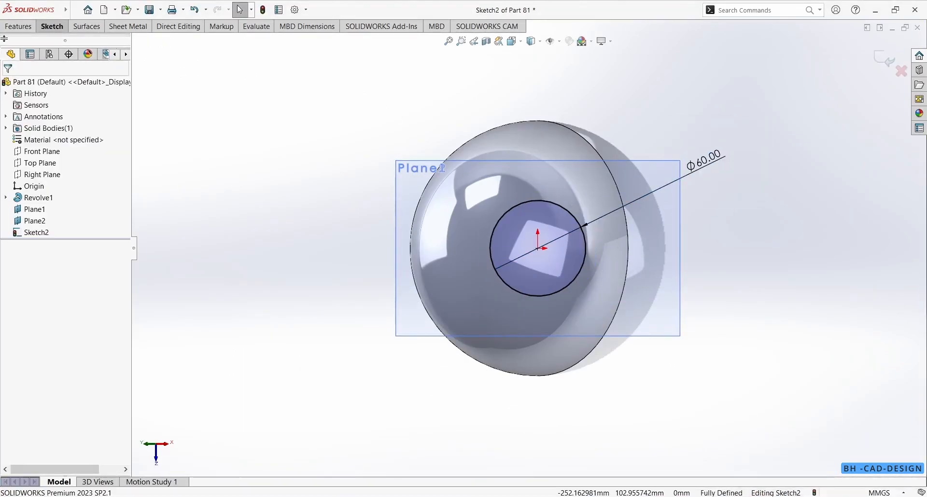
# Step: Extrude the circle toward the dome with the direction reversed, ending up to the dome's outer surface
pyautogui.click(19, 26)
pyautogui.click(20, 51)
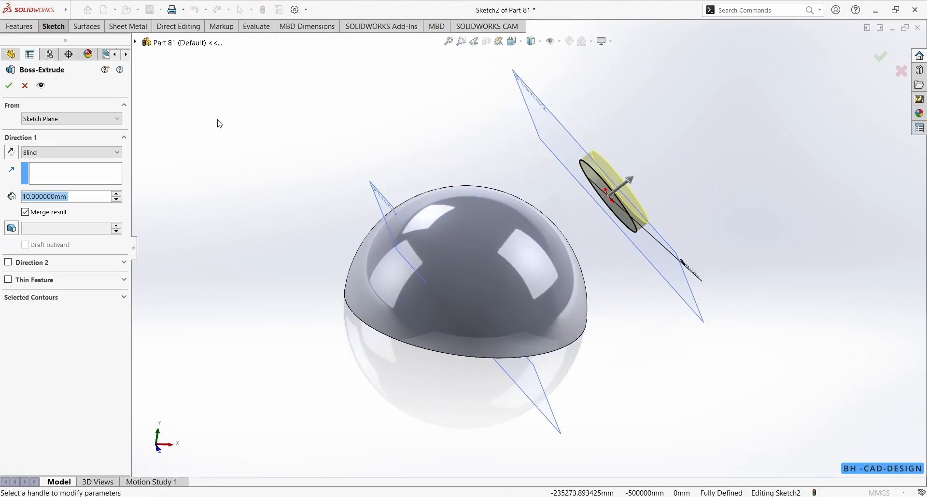
pyautogui.click(11, 152)
pyautogui.click(58, 152)
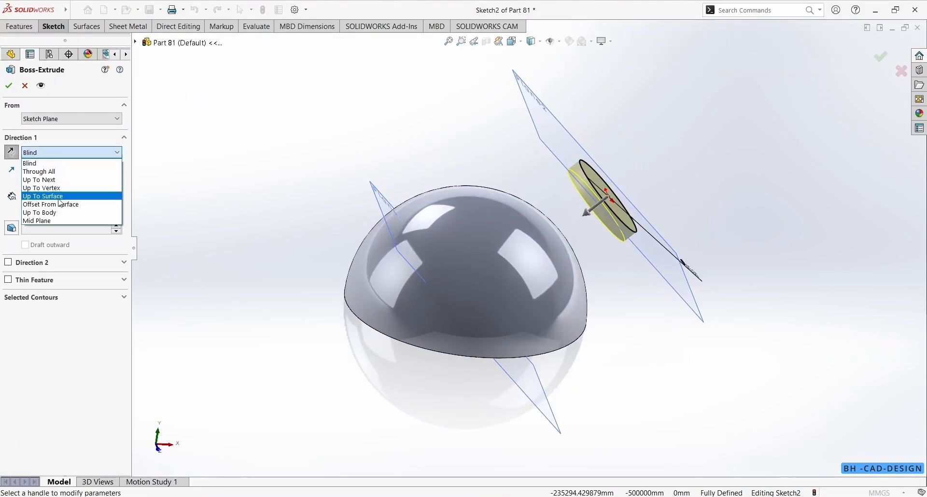
pyautogui.click(61, 201)
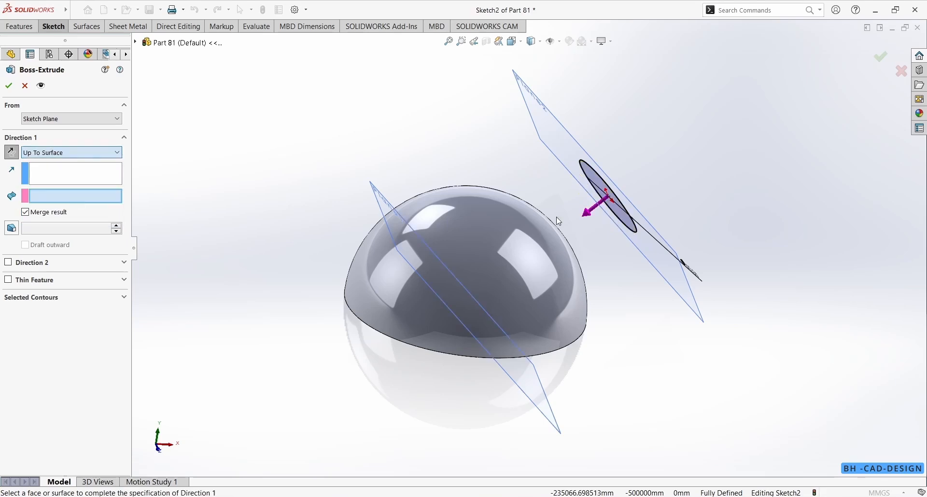
pyautogui.click(520, 246)
pyautogui.click(9, 87)
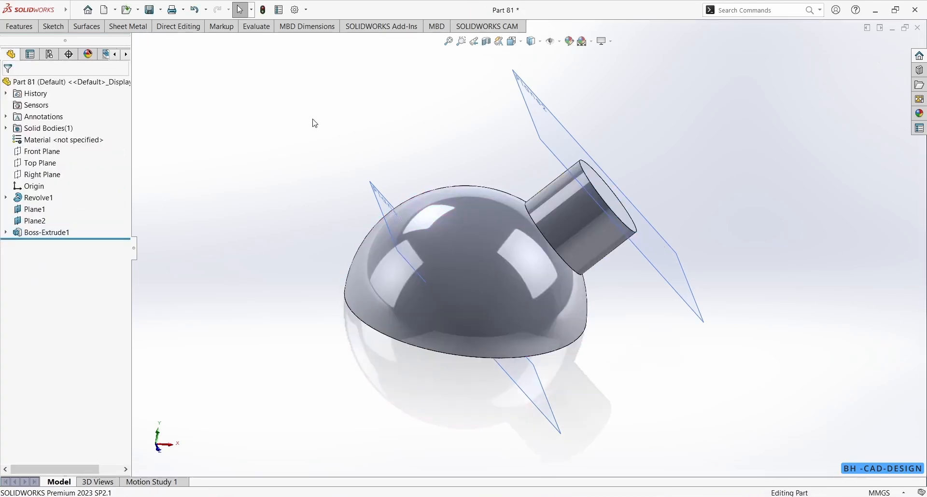
# Step: Hide the offset plane and the angled mid-plane
pyautogui.click(529, 192)
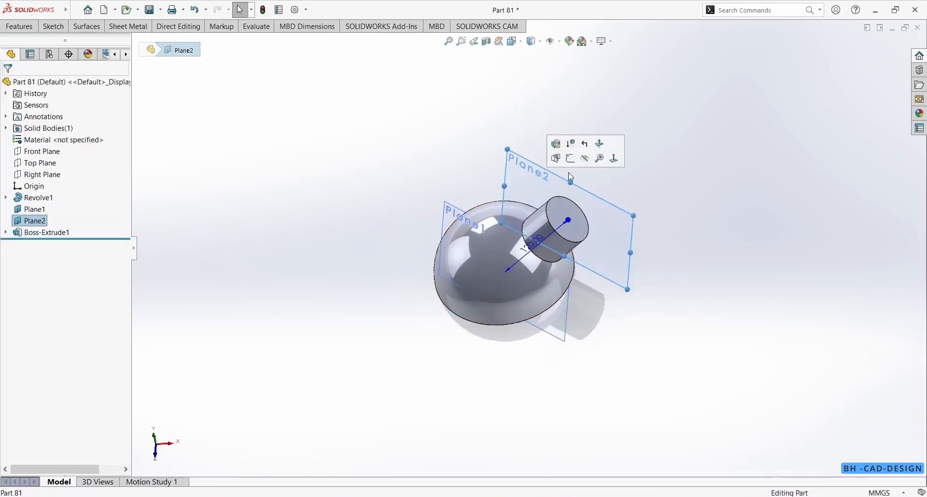
pyautogui.click(587, 159)
pyautogui.scroll(-4, 593, 169)
pyautogui.click(296, 298)
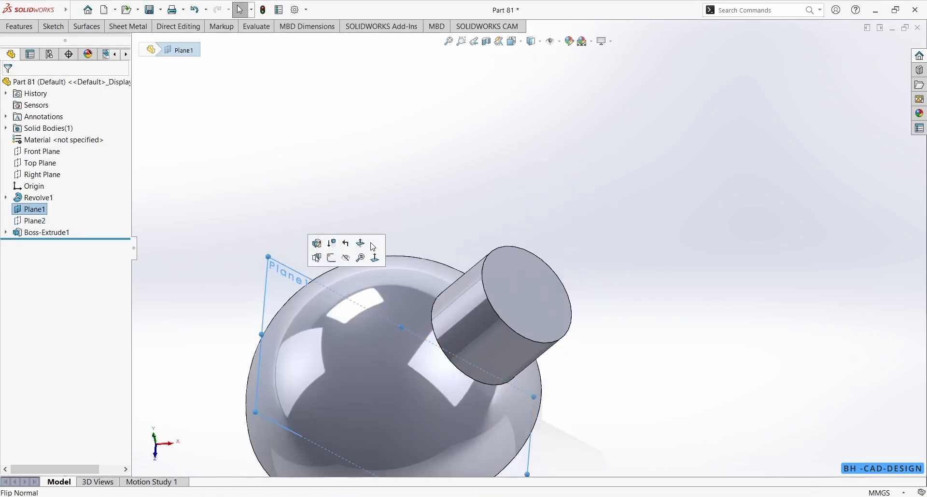
pyautogui.click(331, 245)
# Step: Sketch a concentric circle about 30 mm in diameter on the cylindrical boss's end face
pyautogui.click(541, 292)
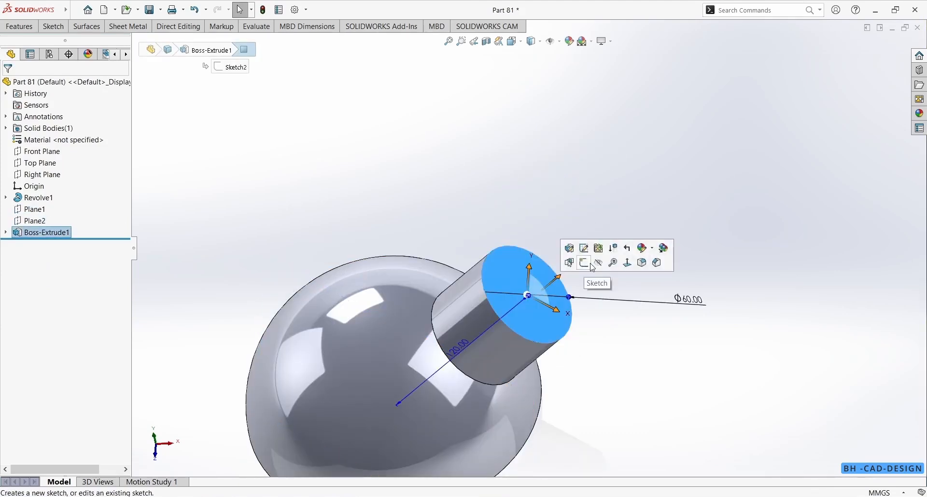
pyautogui.click(593, 263)
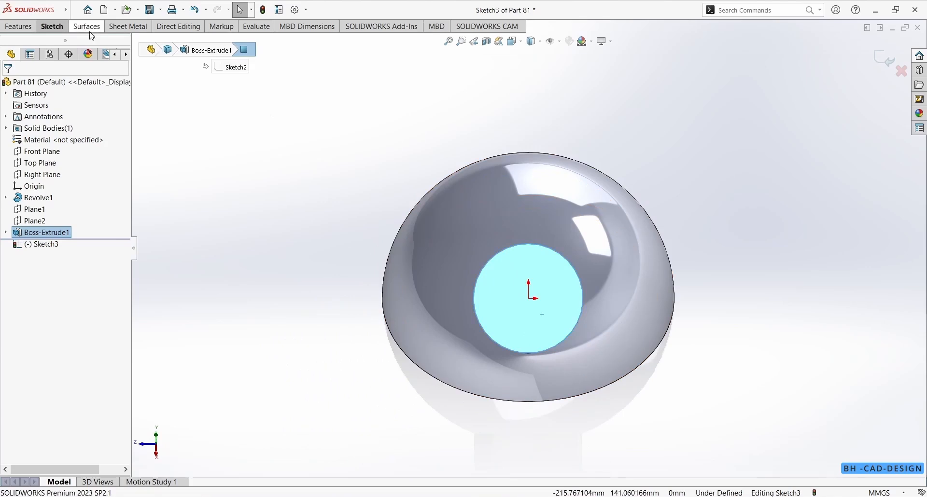
pyautogui.click(54, 29)
pyautogui.click(110, 40)
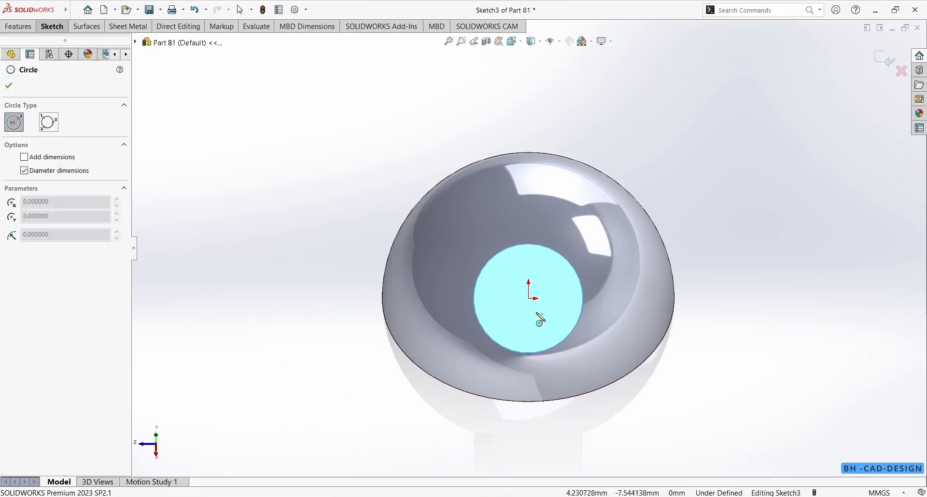
pyautogui.click(529, 297)
pyautogui.click(544, 279)
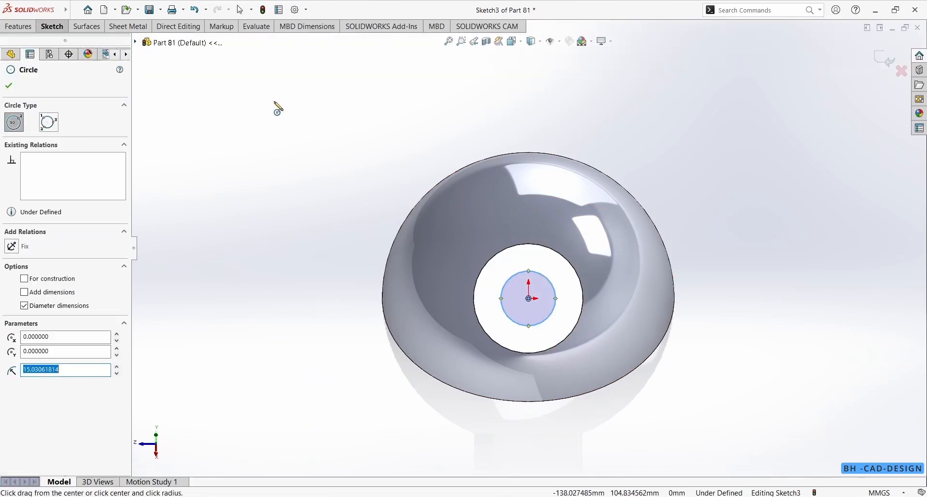
# Step: Dimension the inner circle's diameter as 40 mm
pyautogui.press('d')
pyautogui.click(556, 292)
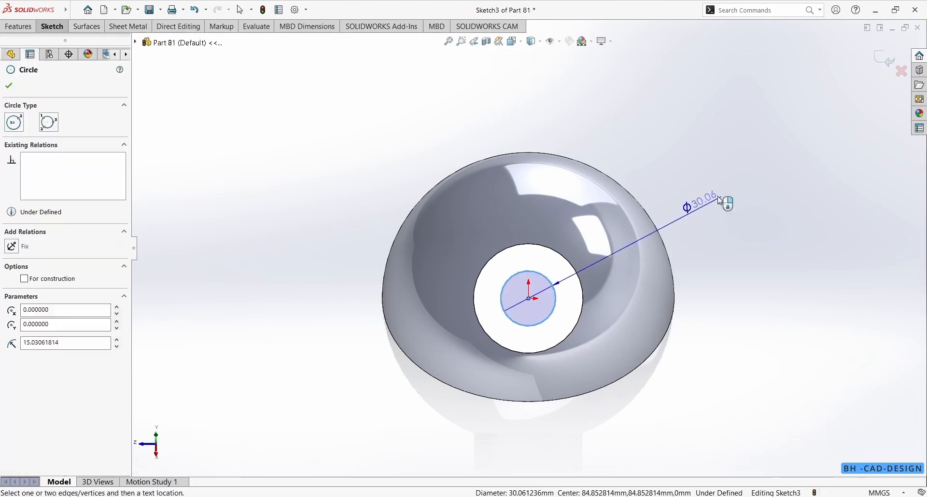
pyautogui.click(719, 199)
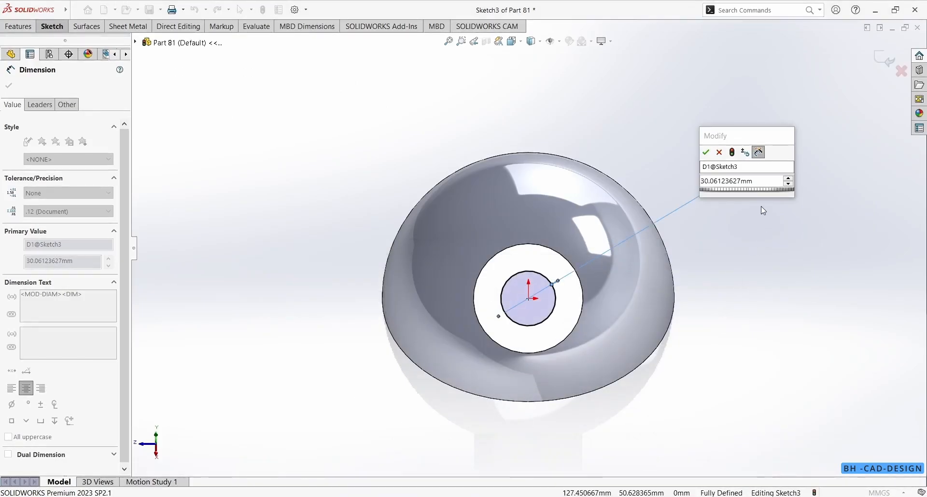
pyautogui.write('40')
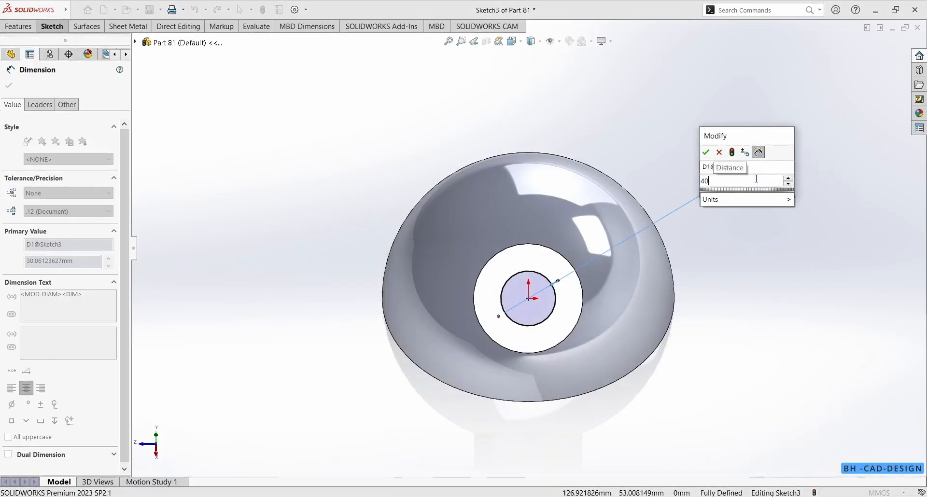
pyautogui.press('Return')
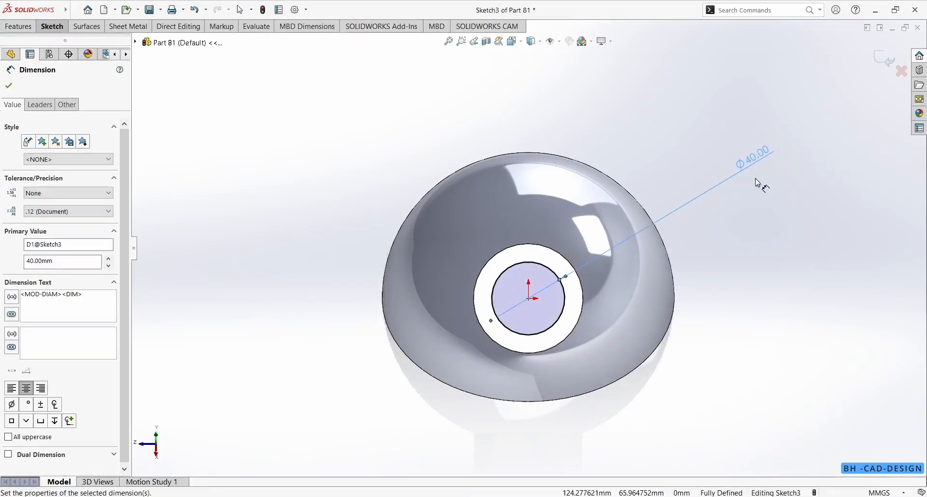
pyautogui.click(9, 86)
# Step: Cut the inner circle through all to bore the boss and the dome wall
pyautogui.click(18, 26)
pyautogui.click(159, 66)
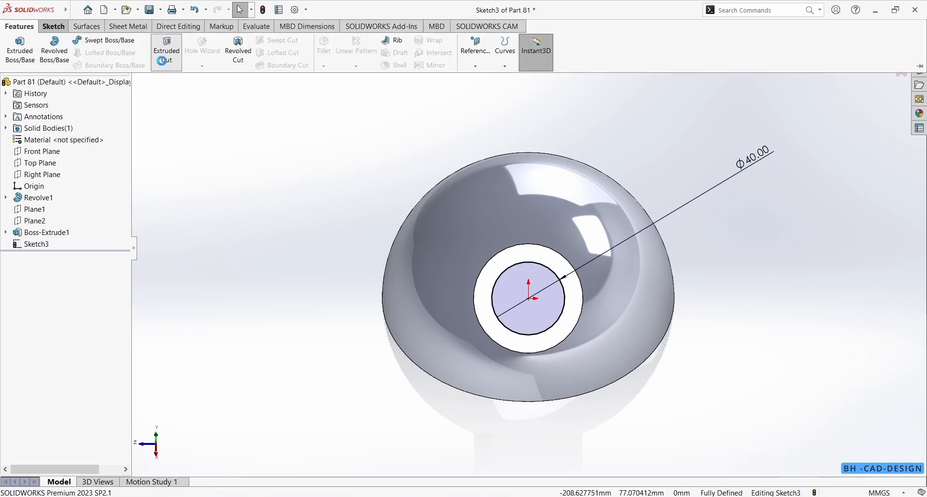
pyautogui.click(70, 154)
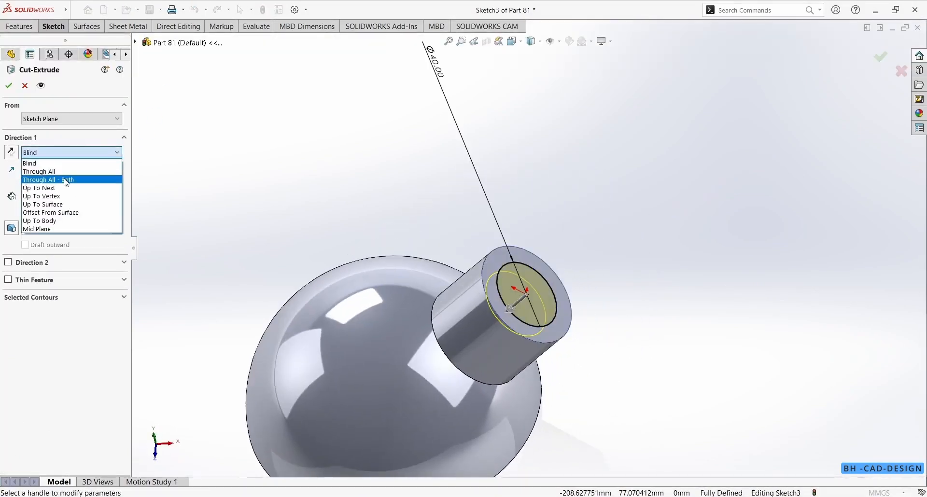
pyautogui.click(68, 176)
pyautogui.moveTo(347, 251); pyautogui.dragTo(367, 164, button='middle')
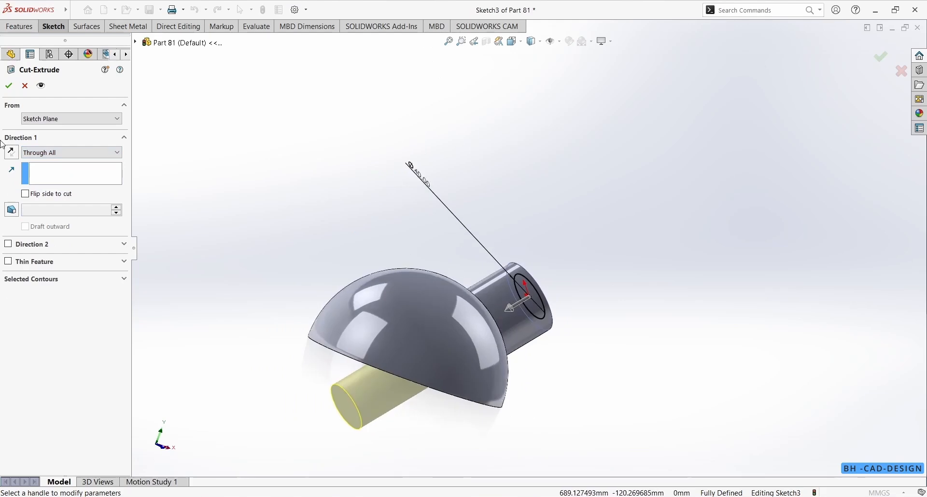
pyautogui.click(8, 86)
pyautogui.moveTo(424, 252); pyautogui.dragTo(363, 363, button='middle')
# Step: Consult the reference drawing and fillet the edge where the tubular boss meets the dome with a 10 mm radius
pyautogui.hotkey('alt', 'Tab')
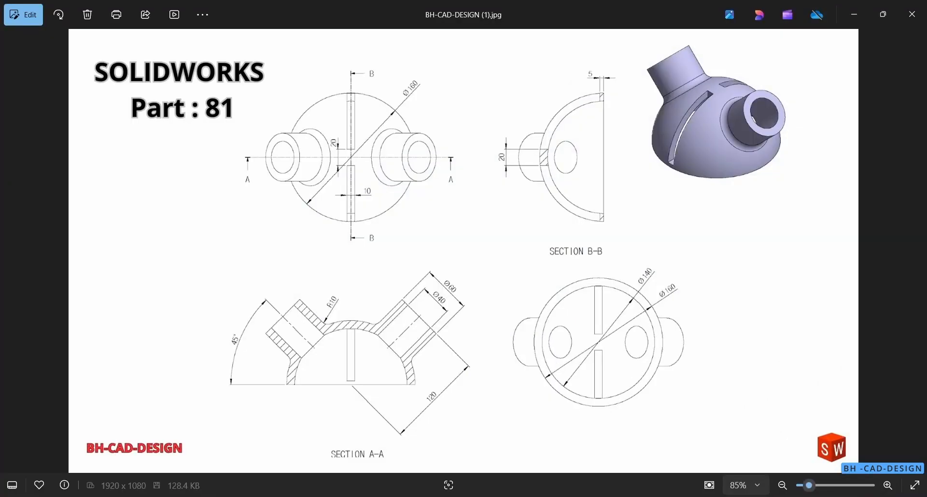
pyautogui.hotkey('alt', 'Tab')
pyautogui.moveTo(371, 235); pyautogui.dragTo(357, 237, button='middle')
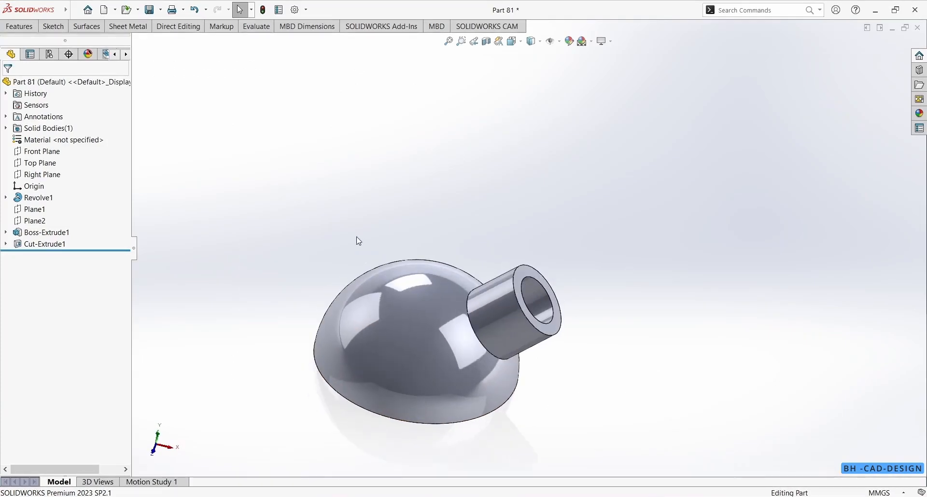
pyautogui.click(19, 26)
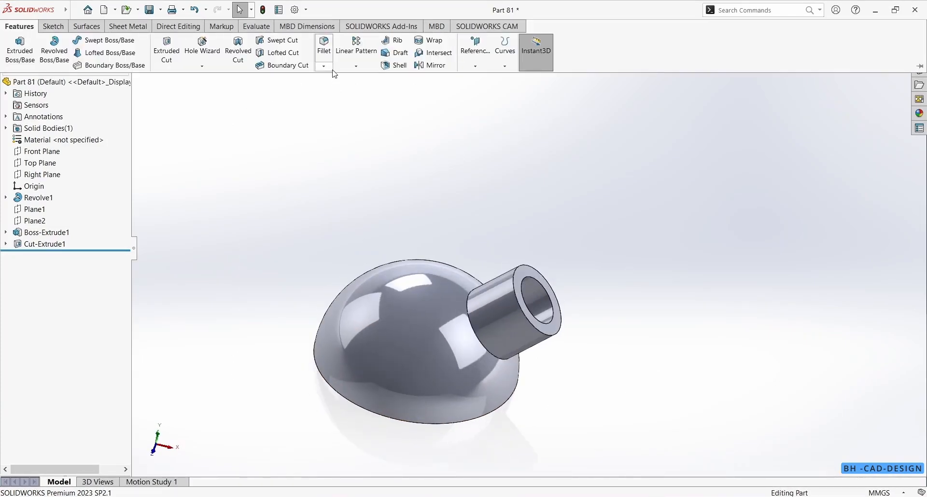
pyautogui.click(323, 66)
pyautogui.click(335, 75)
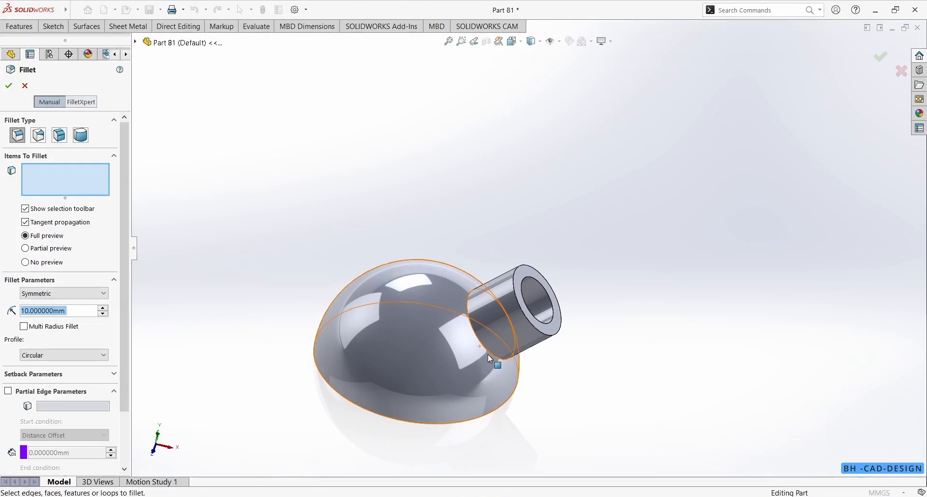
pyautogui.click(489, 356)
pyautogui.click(9, 86)
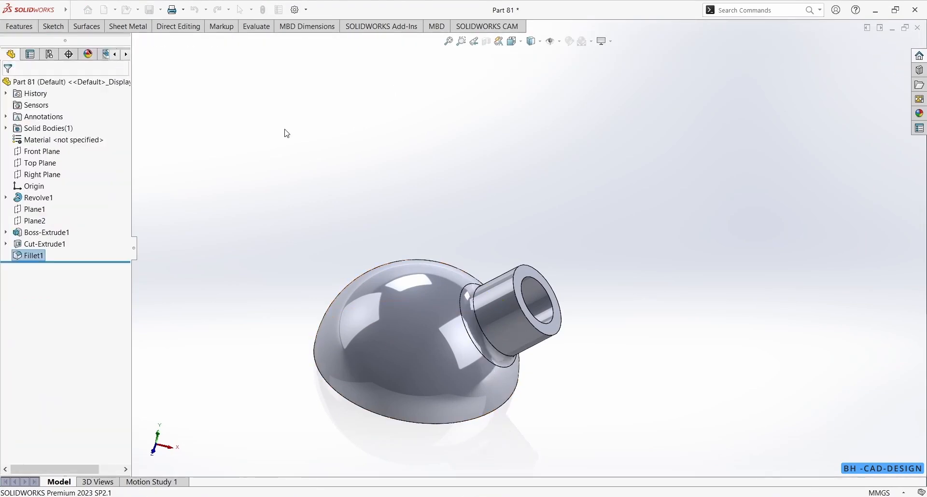
# Step: Check the reference drawing for the second boss and the slots, and return to the model
pyautogui.hotkey('alt', 'Tab')
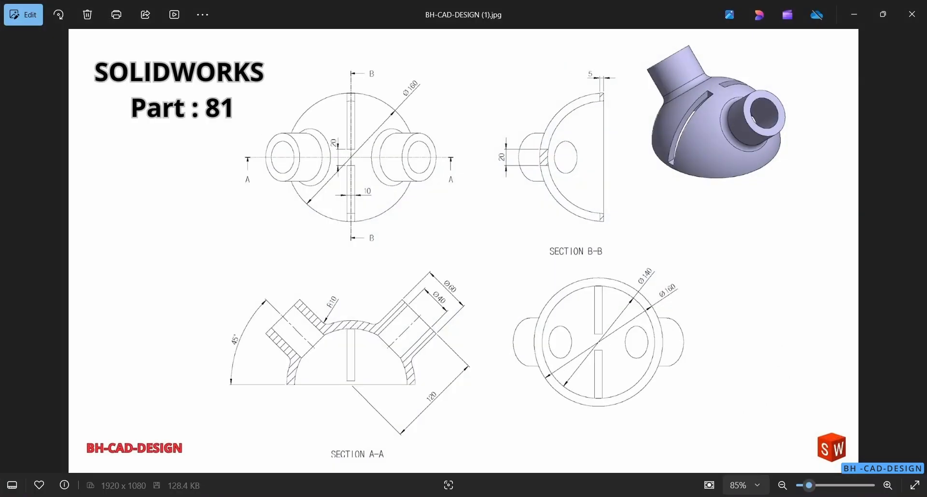
pyautogui.hotkey('alt', 'Tab')
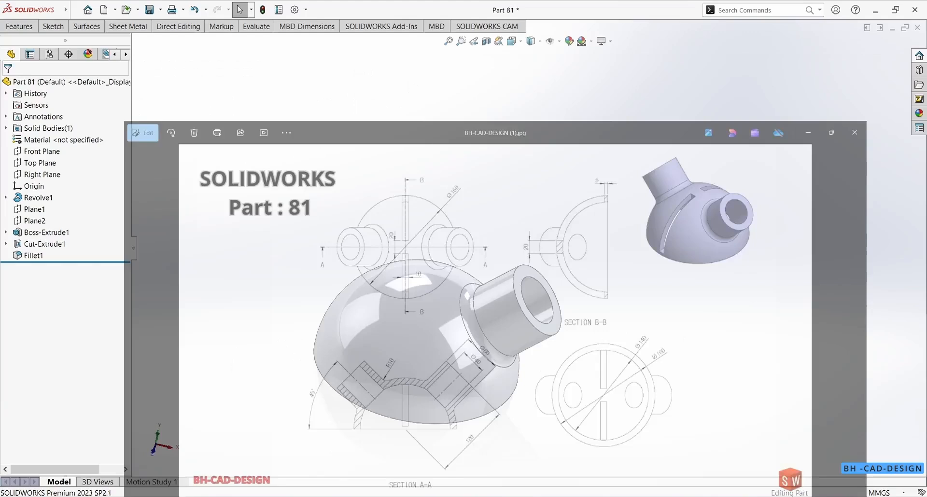
pyautogui.scroll(2, 463, 338)
pyautogui.moveTo(464, 338); pyautogui.dragTo(438, 381, button='middle')
pyautogui.scroll(-1, 452, 176)
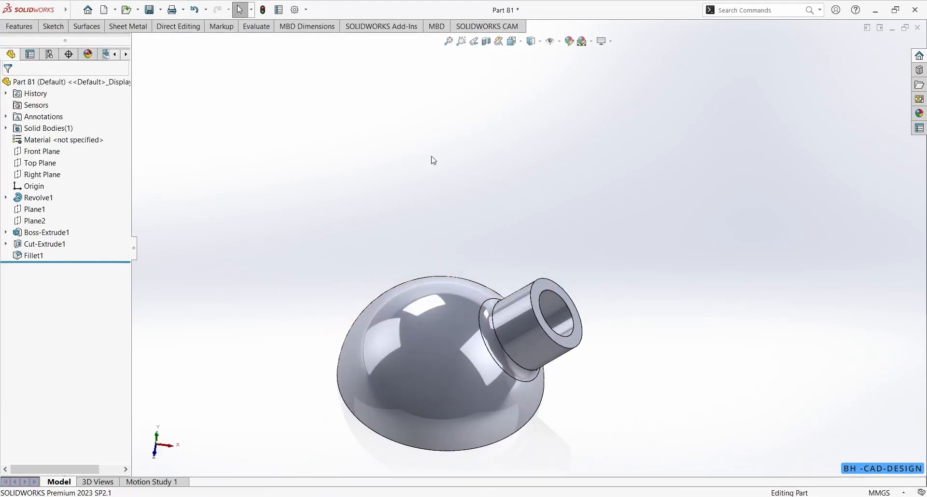
# Step: Mirror the boss extrusion, its bore cut and the fillet about the Right Plane
pyautogui.click(22, 27)
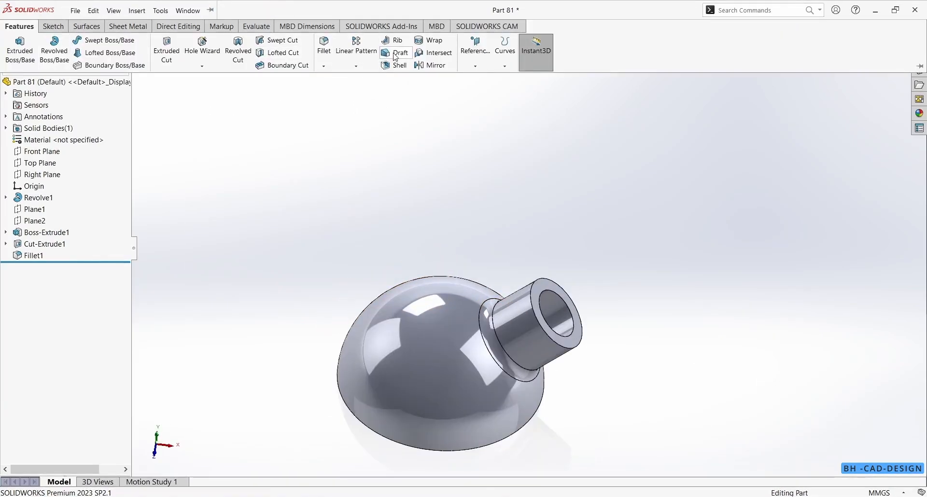
pyautogui.click(435, 65)
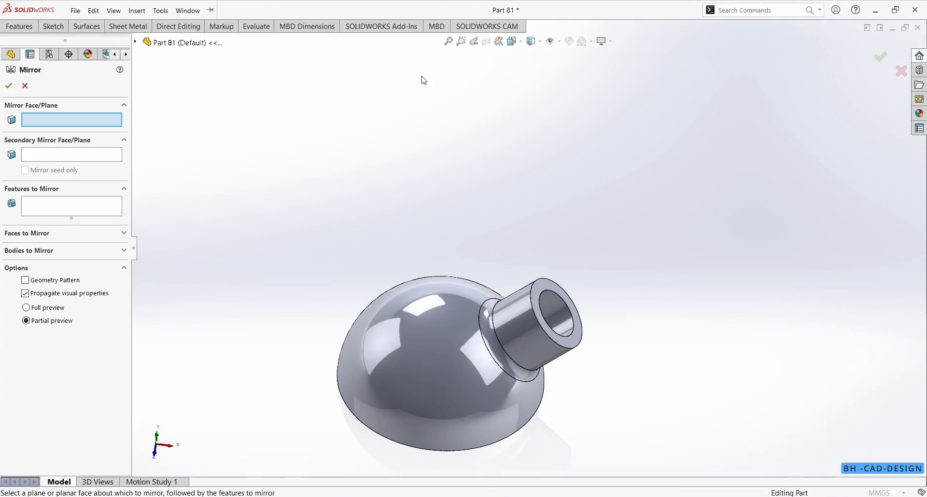
pyautogui.click(137, 42)
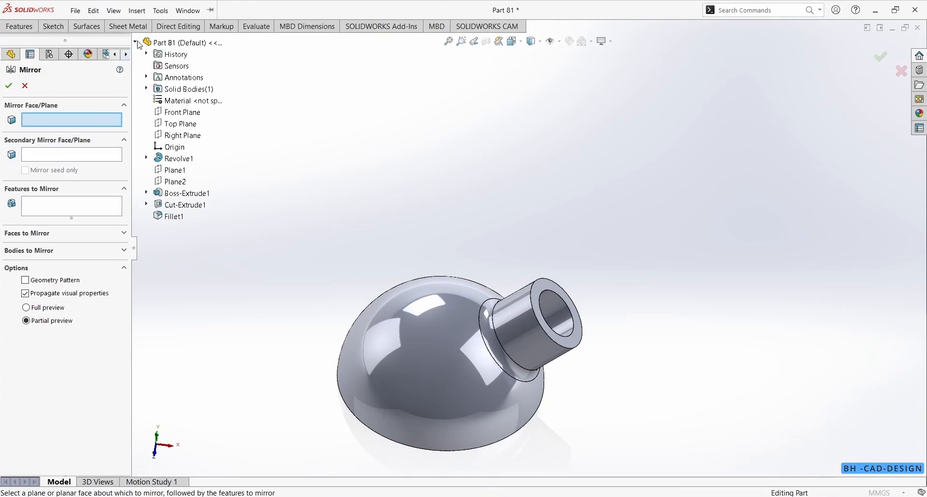
pyautogui.click(178, 135)
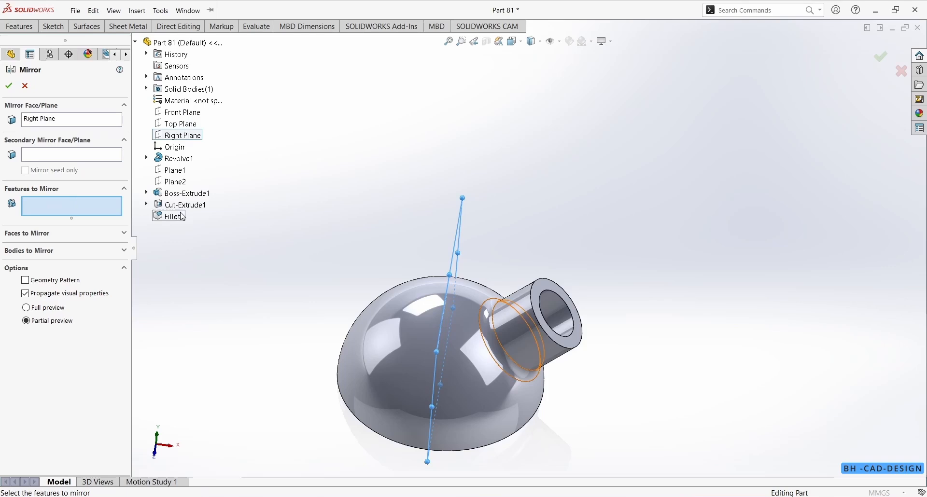
pyautogui.click(185, 193)
pyautogui.click(185, 205)
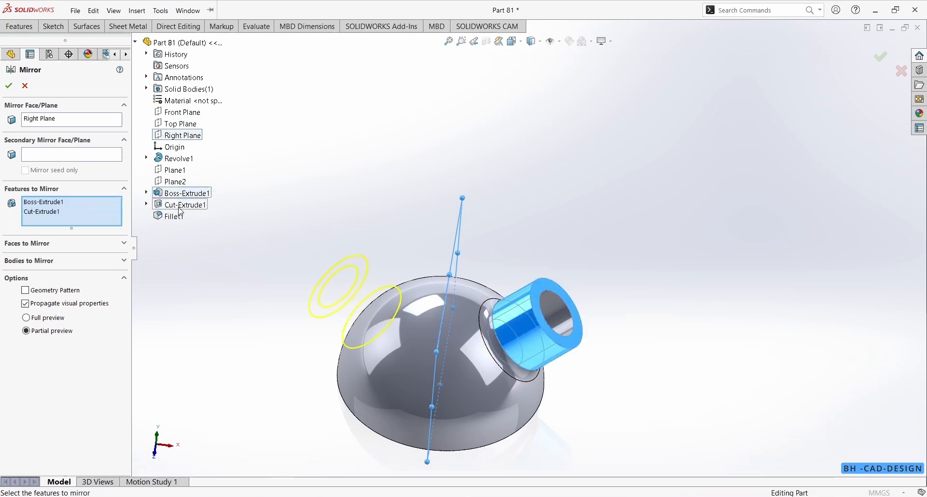
pyautogui.click(170, 218)
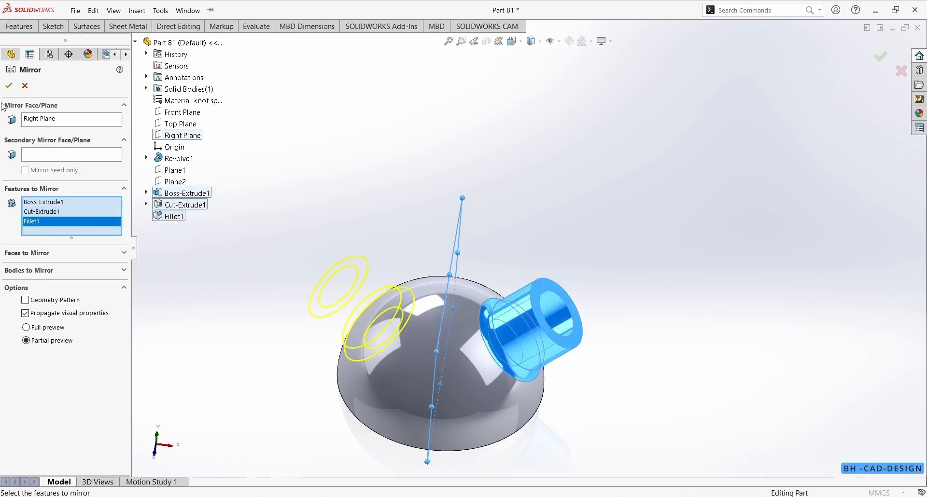
pyautogui.click(9, 86)
pyautogui.moveTo(333, 141)
pyautogui.mouseDown(button='middle')
pyautogui.moveTo(425, 190)
pyautogui.moveTo(443, 263)
pyautogui.moveTo(381, 178)
pyautogui.moveTo(386, 140)
pyautogui.mouseUp(button='middle')
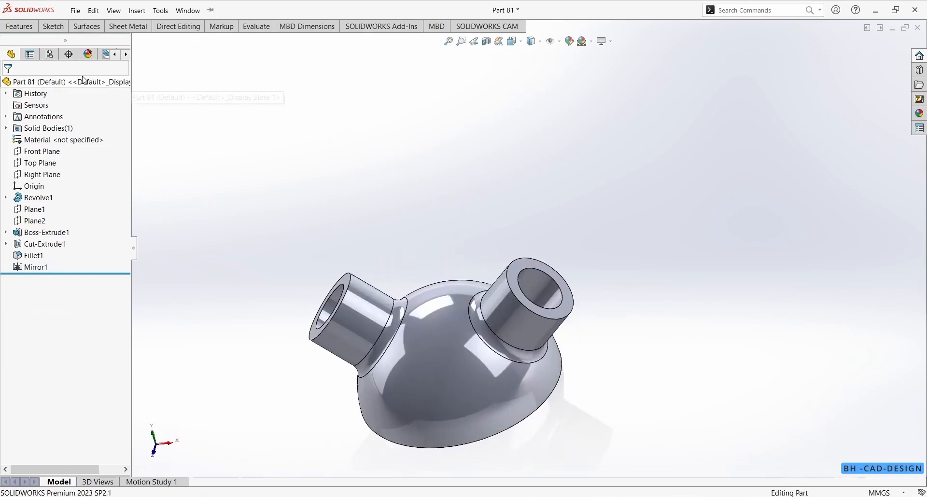
# Step: Check the slot details in the reference drawing and start a sketch on the Front Plane
pyautogui.click(42, 29)
pyautogui.click(14, 28)
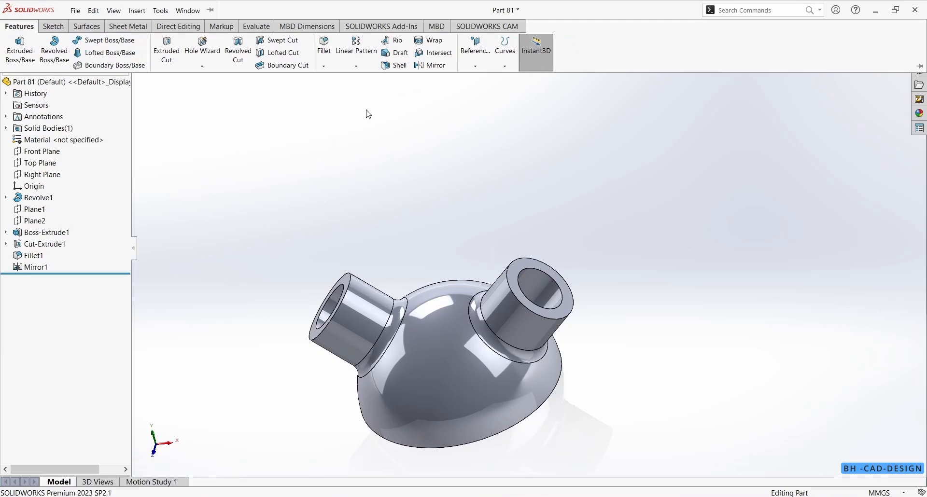
pyautogui.hotkey('alt', 'Tab')
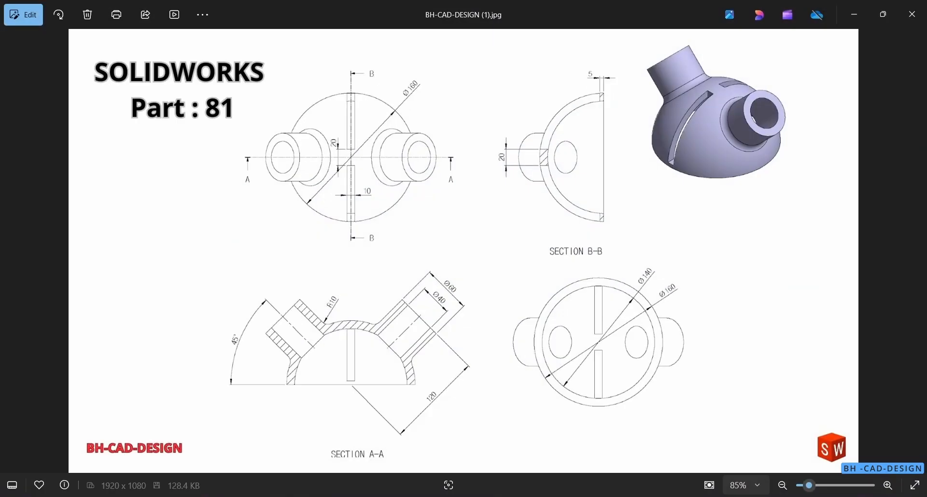
pyautogui.hotkey('alt', 'Tab')
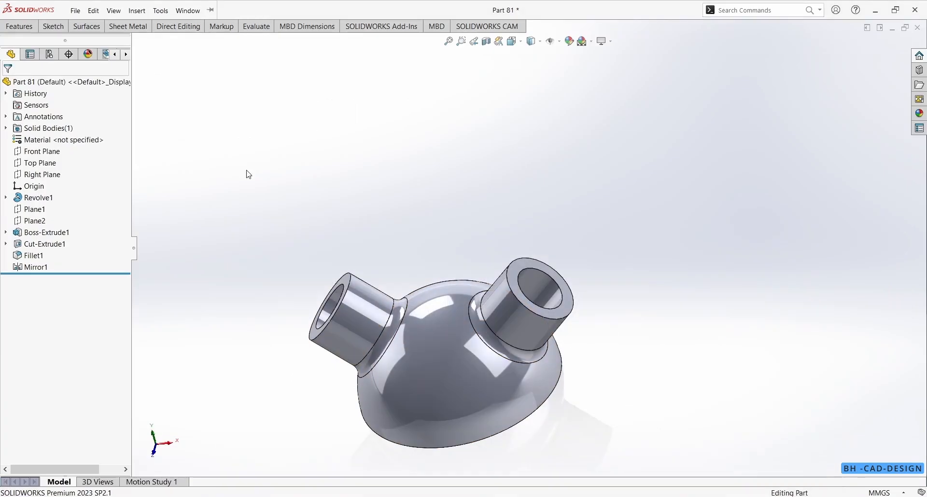
pyautogui.click(50, 29)
pyautogui.click(11, 49)
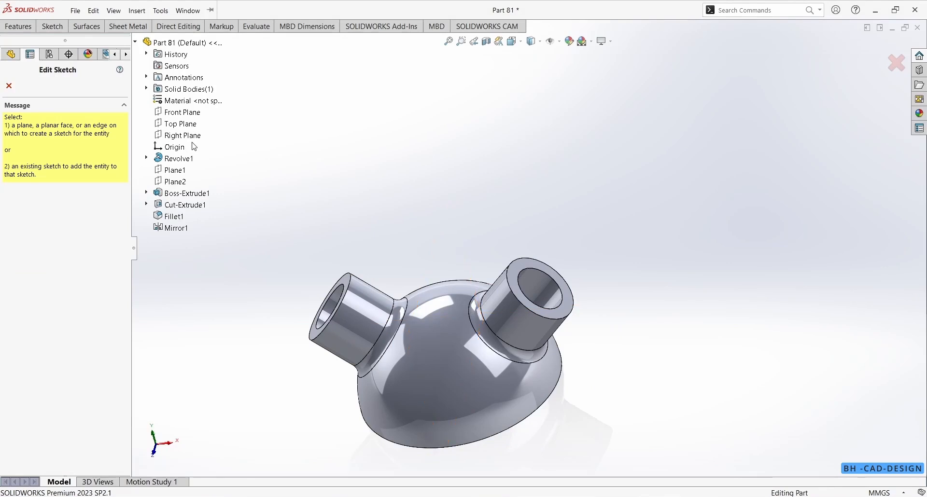
pyautogui.click(189, 112)
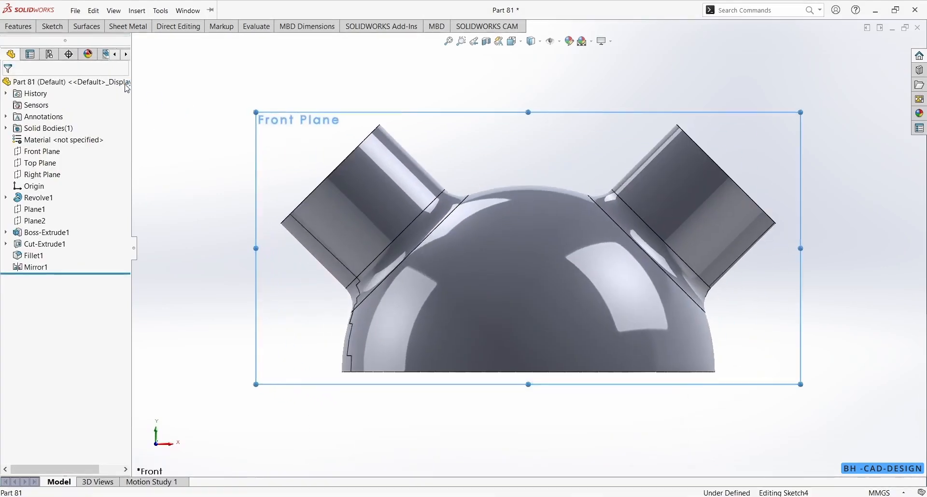
# Step: Draw an upright rectangle from lines, about 24 mm wide and 55 mm high, around the dome's middle just above its base
pyautogui.click(56, 30)
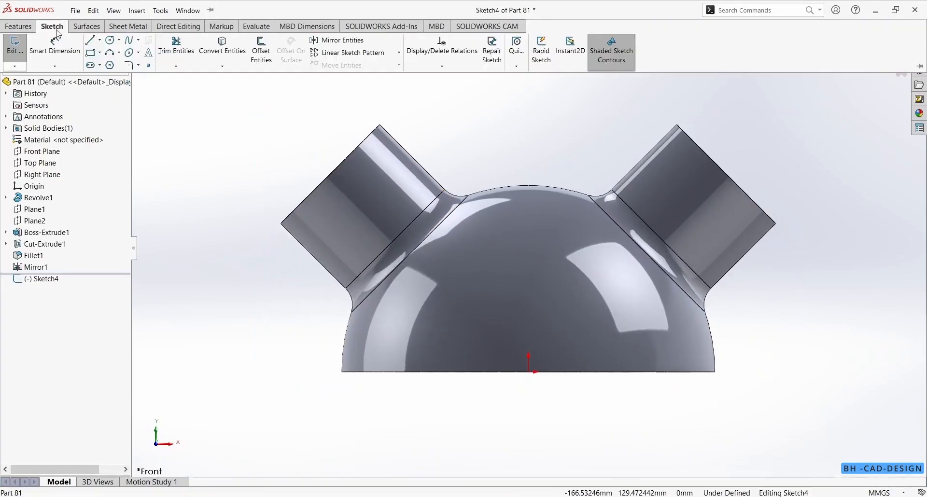
pyautogui.click(90, 40)
pyautogui.click(501, 232)
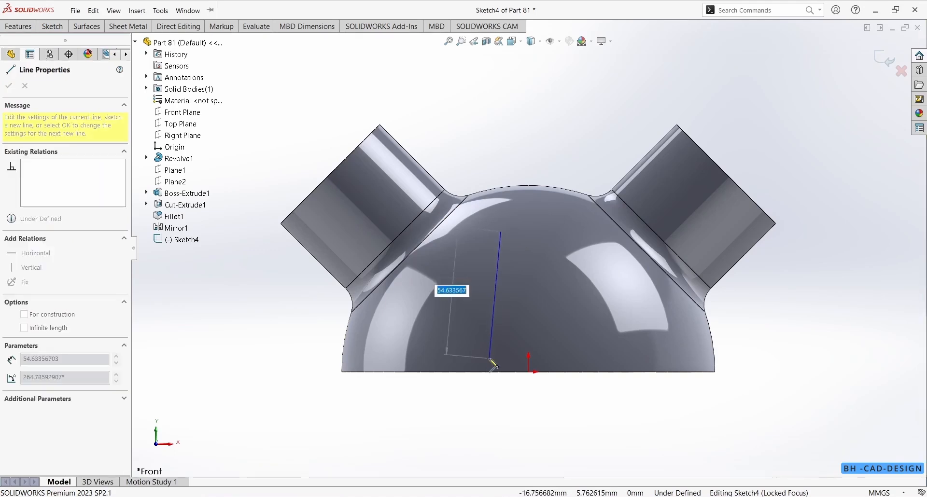
pyautogui.click(501, 359)
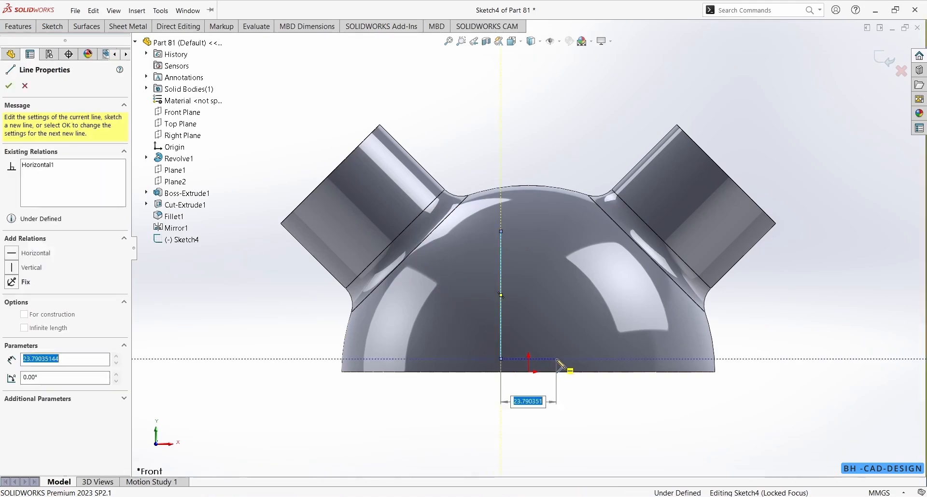
pyautogui.click(556, 358)
pyautogui.click(556, 232)
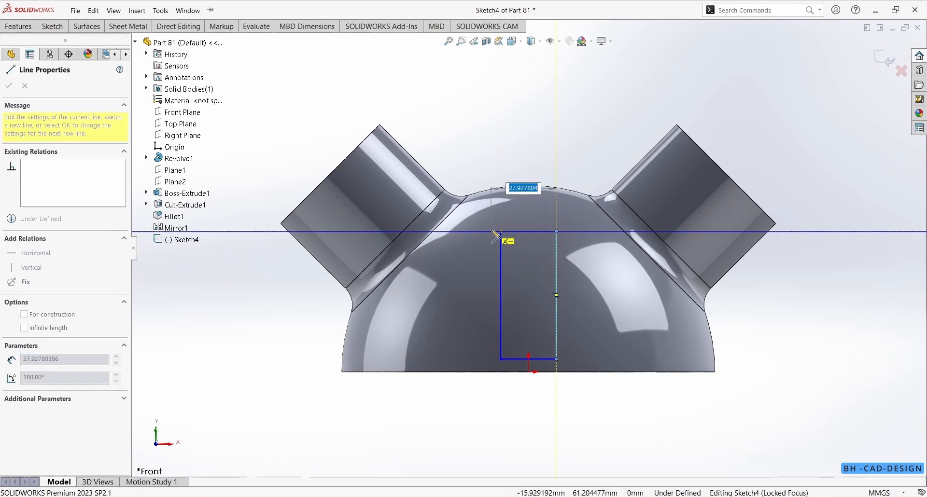
pyautogui.click(501, 232)
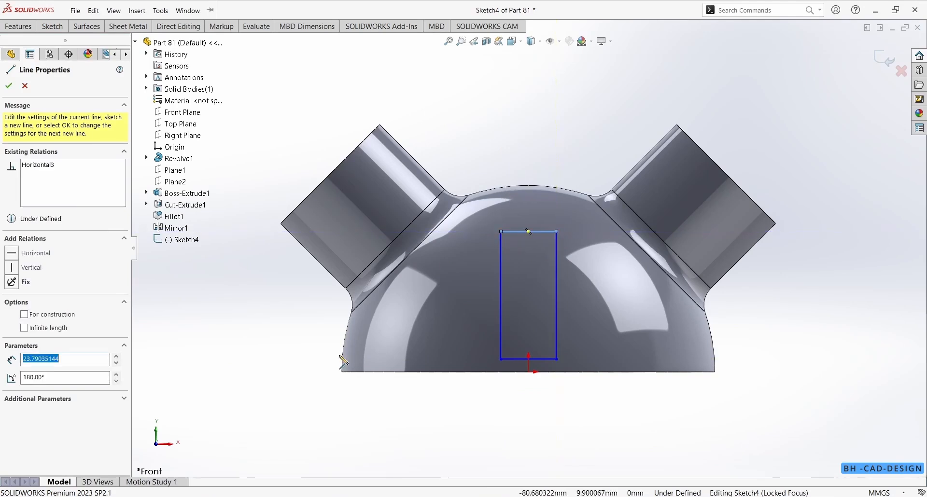
pyautogui.press('Escape')
# Step: Consult the reference drawing and dimension the rectangle's lower edge 5 mm above the dome's base edge
pyautogui.press('d')
pyautogui.hotkey('alt', 'Tab')
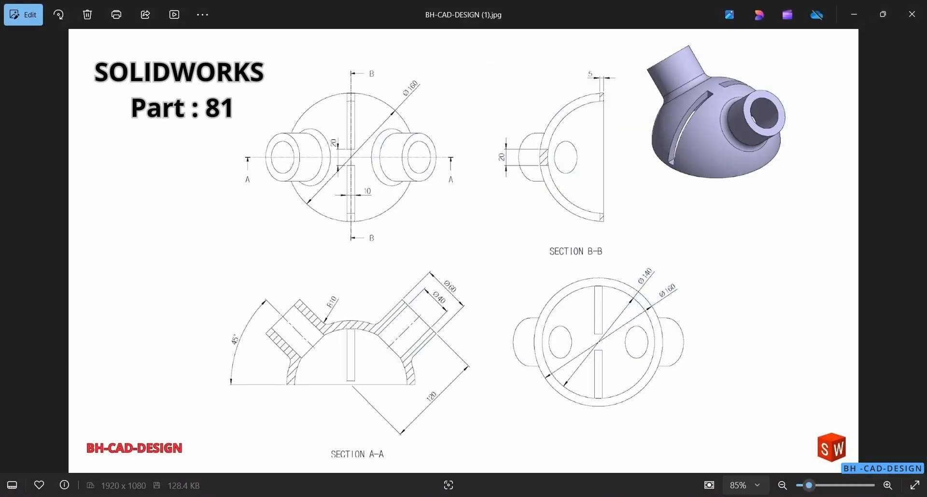
pyautogui.hotkey('alt', 'Tab')
pyautogui.click(553, 359)
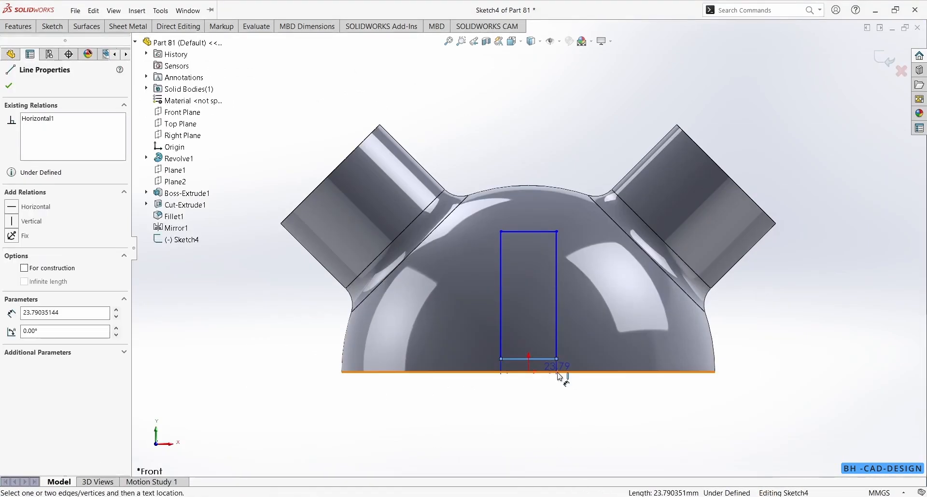
pyautogui.click(555, 372)
pyautogui.click(555, 408)
pyautogui.write('5')
pyautogui.press('Return')
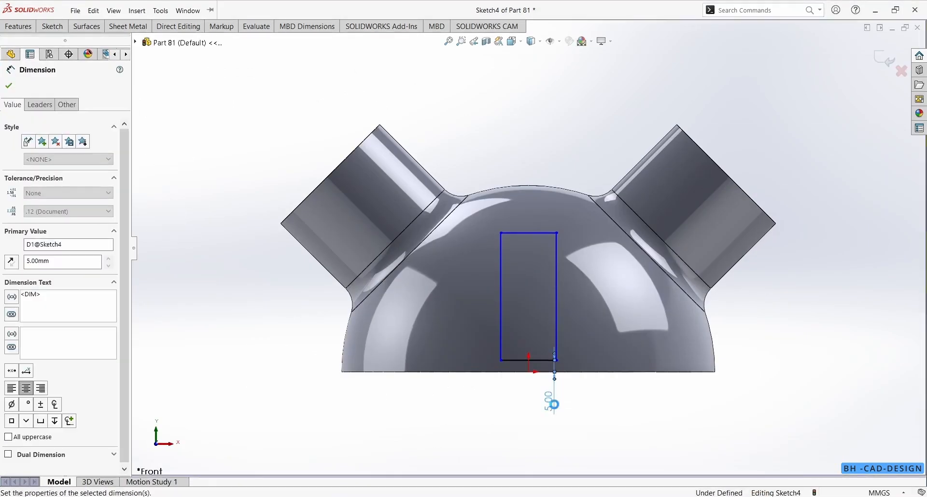
# Step: Dimension the rectangle's width as 10 mm
pyautogui.click(540, 233)
pyautogui.click(553, 144)
pyautogui.write('10')
pyautogui.press('Return')
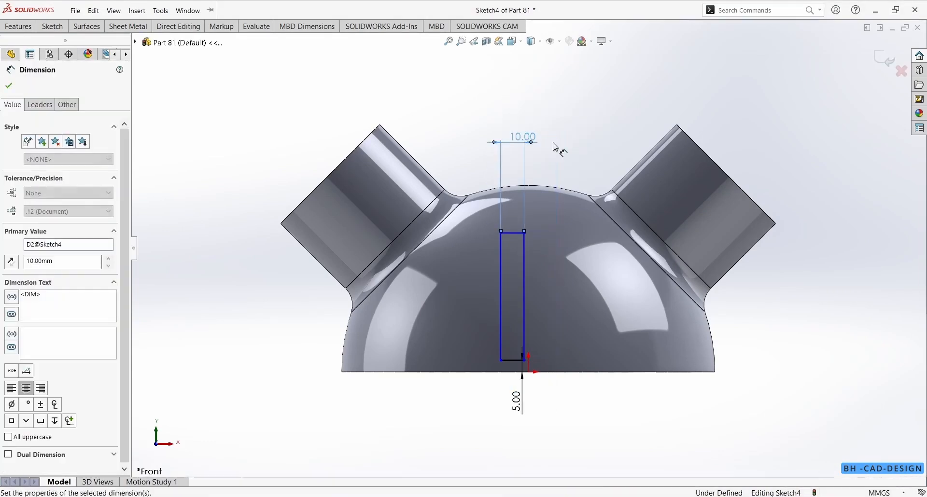
# Step: Draw a vertical centerline about 90 mm long from the origin up past the top of the dome
pyautogui.click(59, 27)
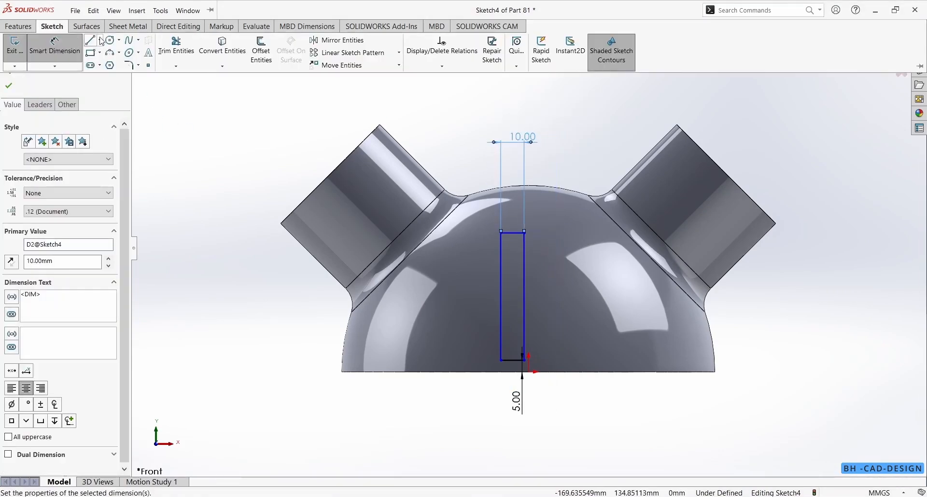
pyautogui.click(119, 40)
pyautogui.click(99, 40)
pyautogui.click(123, 63)
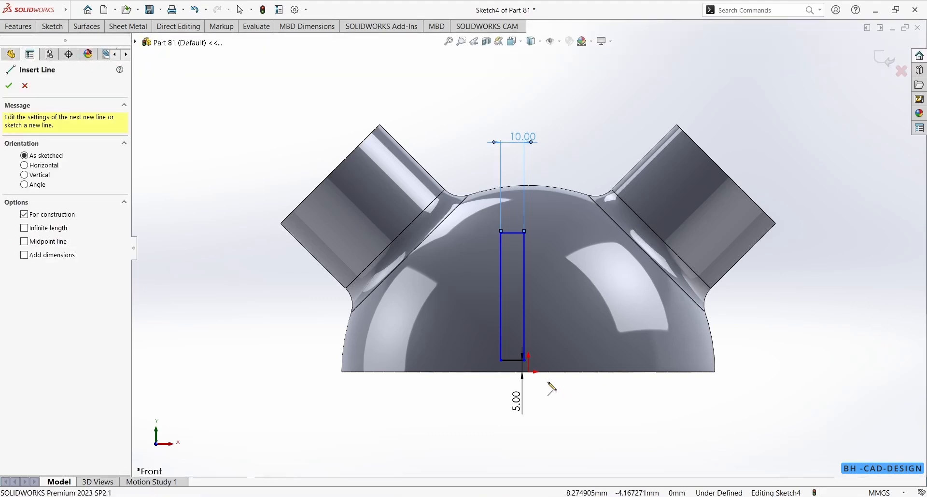
pyautogui.click(529, 371)
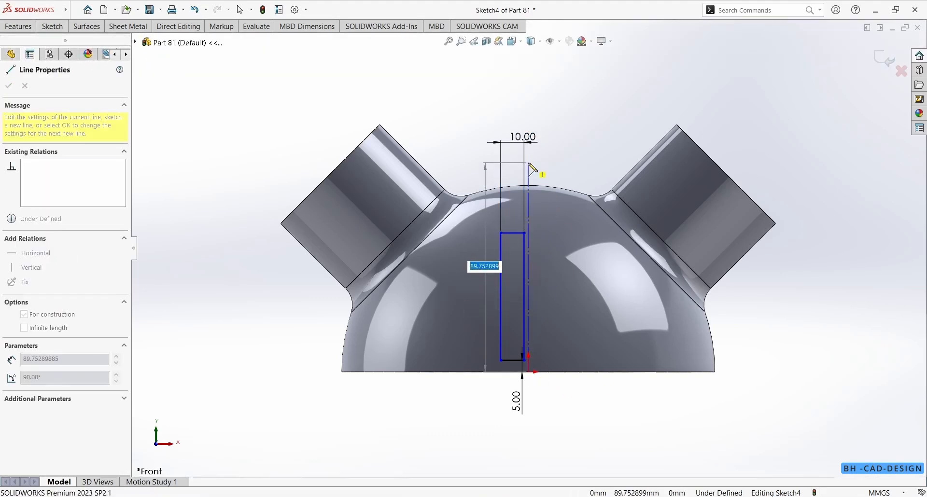
pyautogui.click(528, 163)
pyautogui.press('Escape')
# Step: Make the rectangle's two vertical sides symmetric about the centerline
pyautogui.click(501, 296)
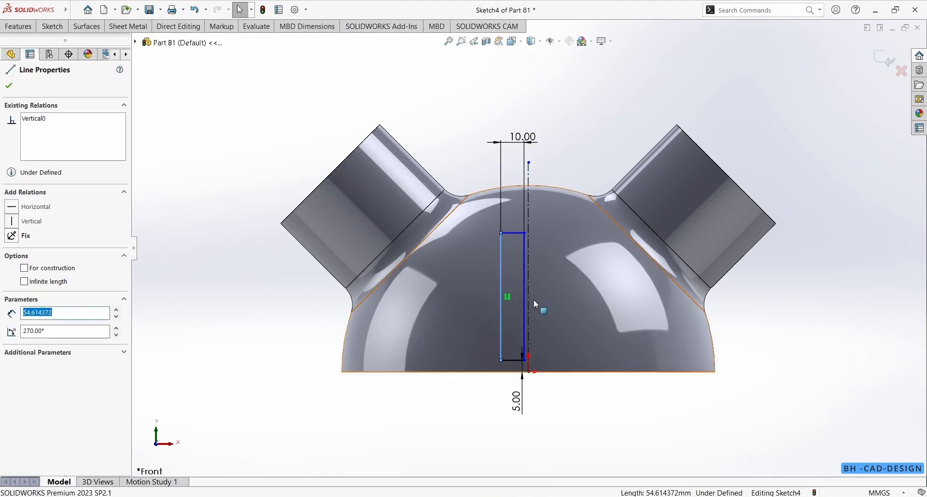
pyautogui.keyDown('ctrl'); pyautogui.click(524, 299); pyautogui.keyUp('ctrl')
pyautogui.keyDown('ctrl'); pyautogui.click(529, 302); pyautogui.keyUp('ctrl')
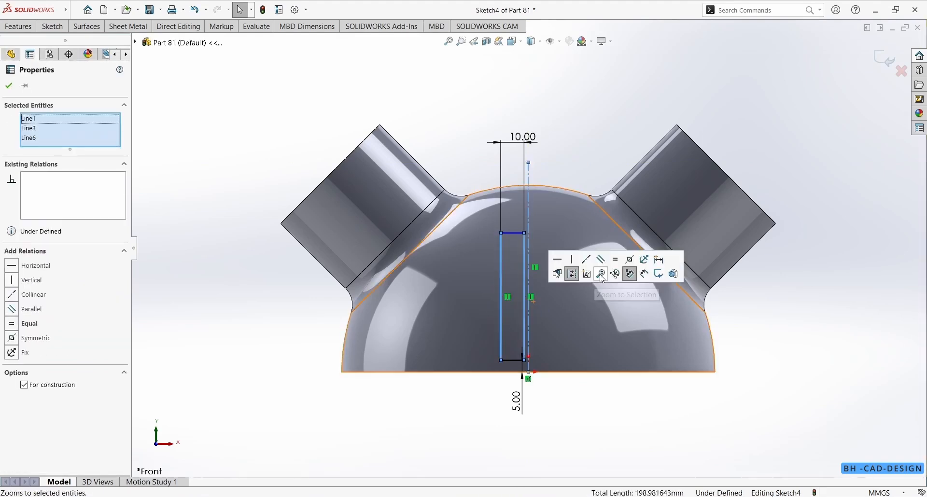
pyautogui.click(630, 259)
pyautogui.press('Escape')
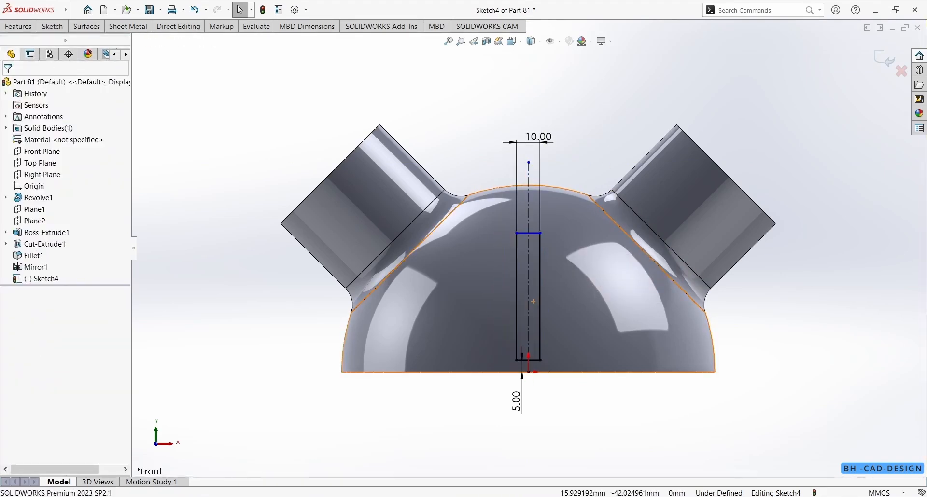
# Step: Check the slot height in the reference drawing and stretch the rectangle's upper edge well above the dome
pyautogui.hotkey('alt', 'Tab')
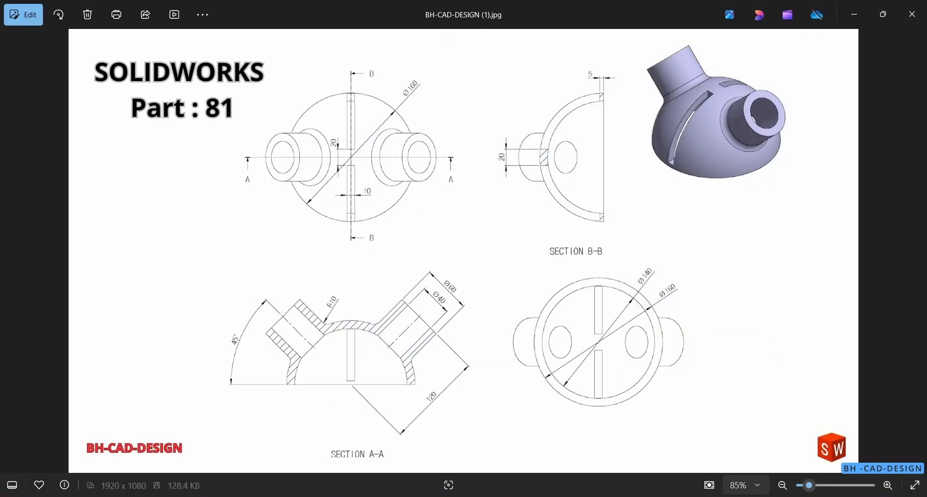
pyautogui.hotkey('alt', 'Tab')
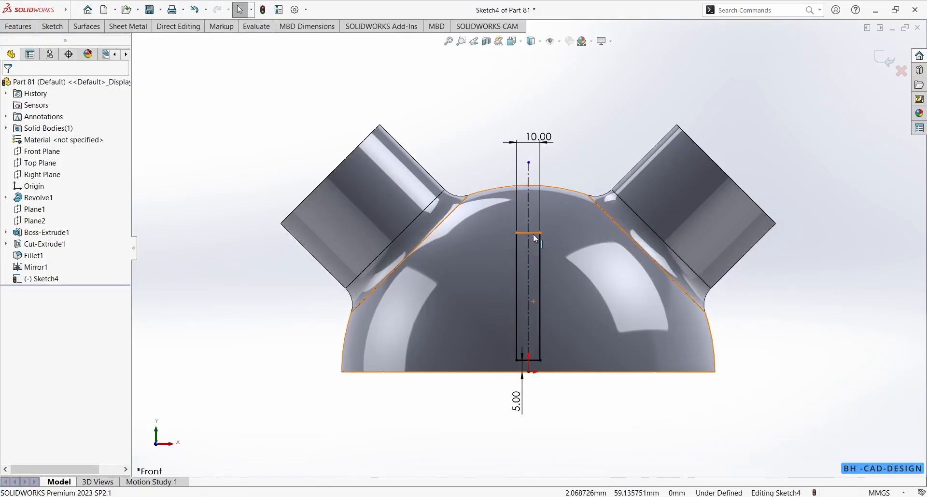
pyautogui.click(538, 144)
pyautogui.moveTo(539, 145); pyautogui.dragTo(539, 121)
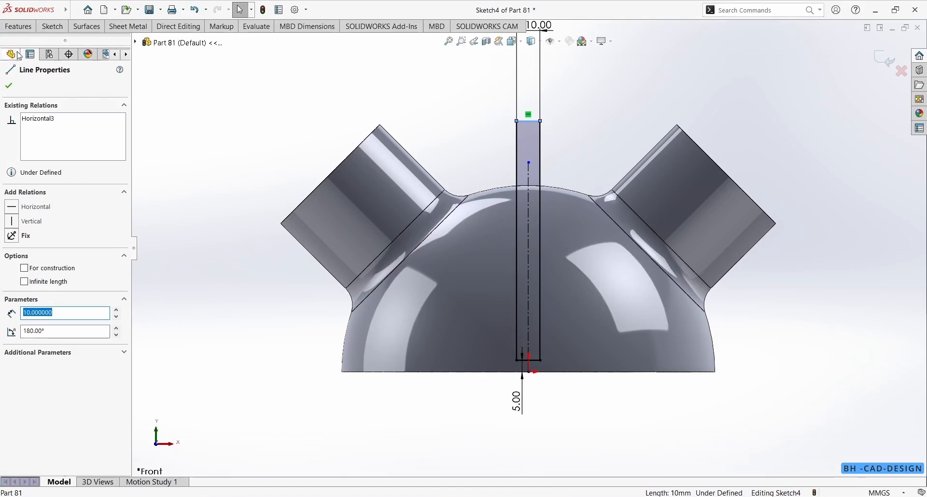
# Step: Start a Through All extruded cut from the slot rectangle with an Offset start condition, and check the slot gap in the reference drawing
pyautogui.click(18, 27)
pyautogui.click(166, 50)
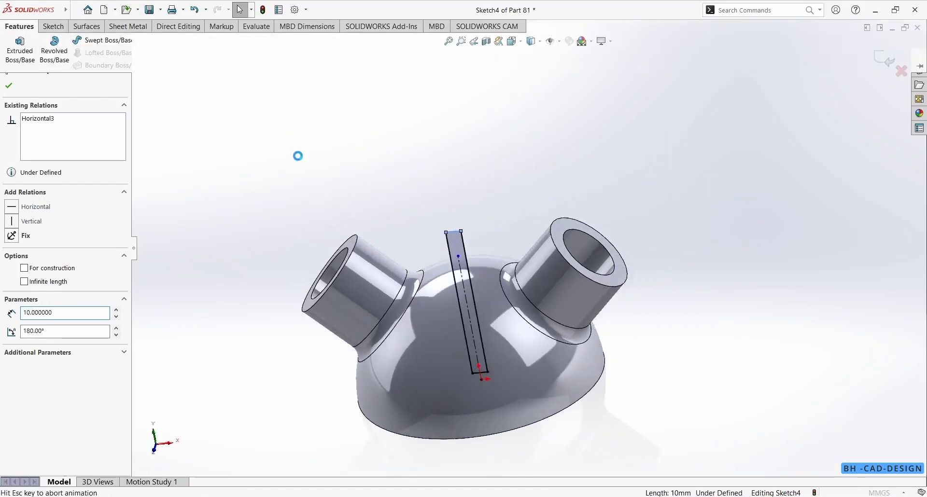
pyautogui.click(55, 119)
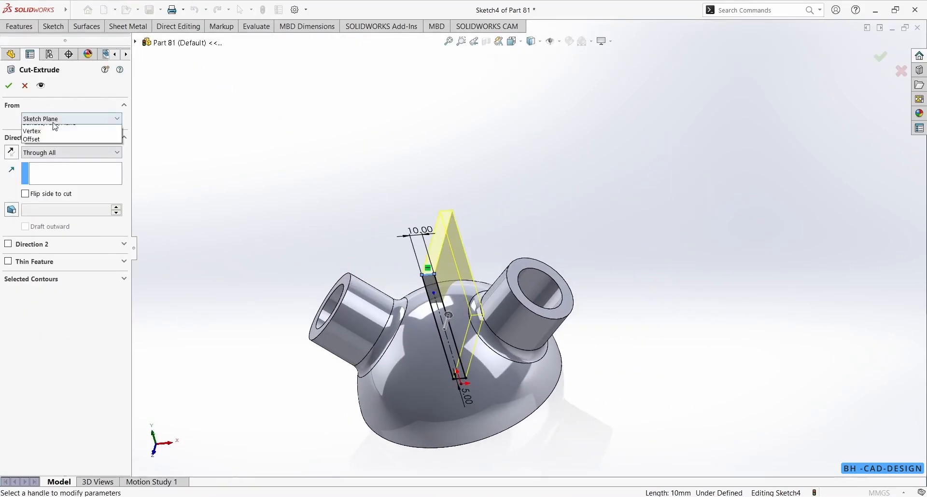
pyautogui.click(57, 149)
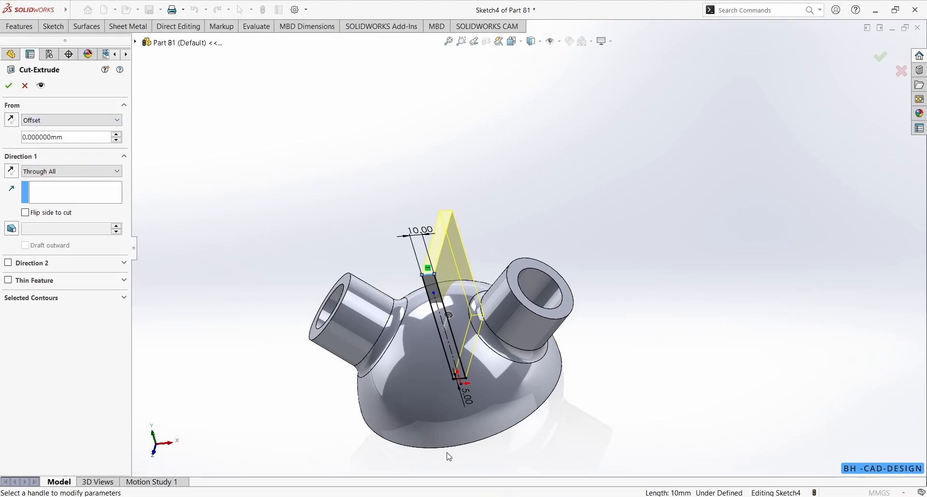
pyautogui.hotkey('alt', 'Tab')
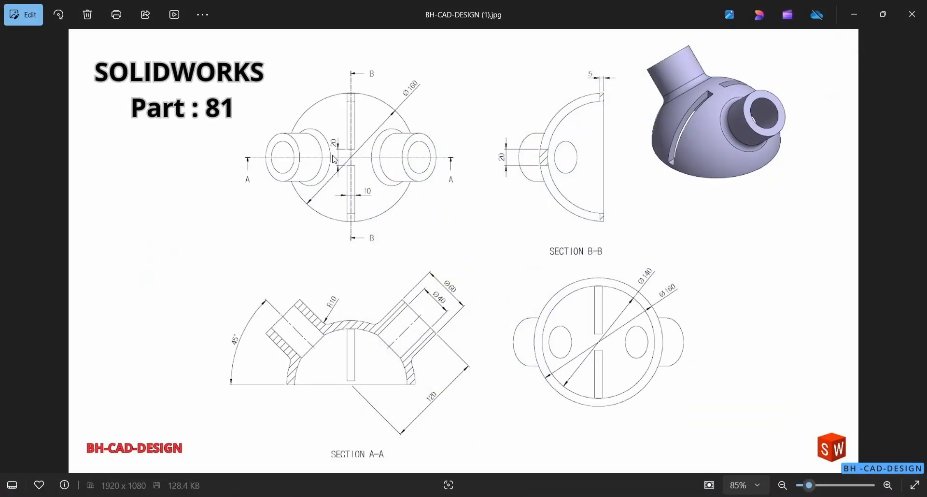
pyautogui.hotkey('alt', 'Tab')
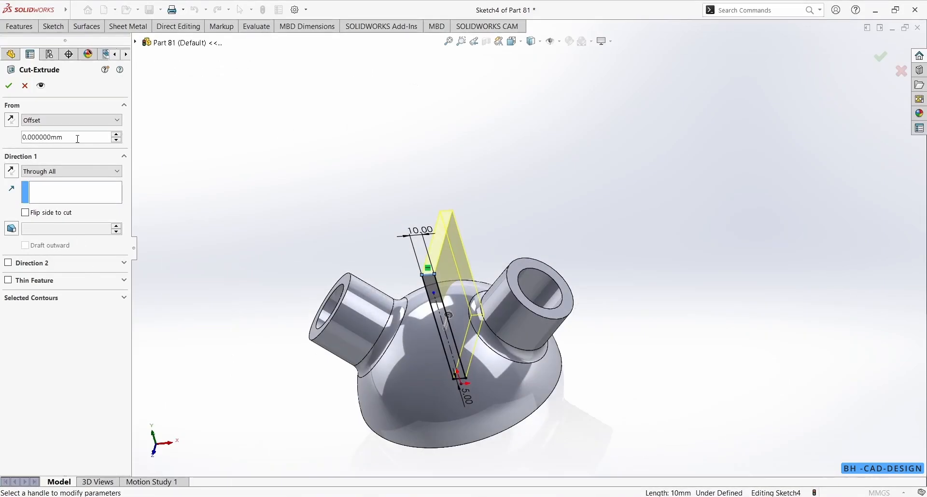
# Step: Set the slot cut's start offset to 20 mm
pyautogui.doubleClick(77, 139)
pyautogui.write('20')
pyautogui.press('Return')
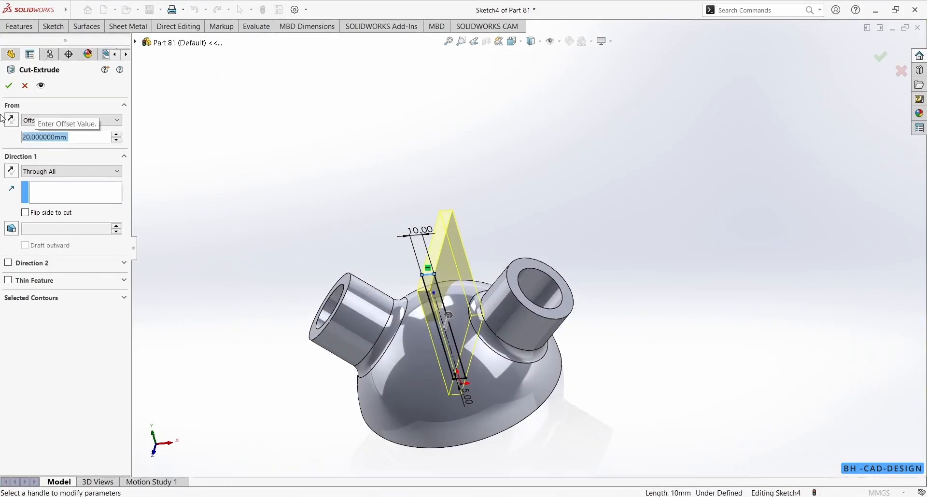
pyautogui.moveTo(341, 257); pyautogui.dragTo(317, 264, button='middle')
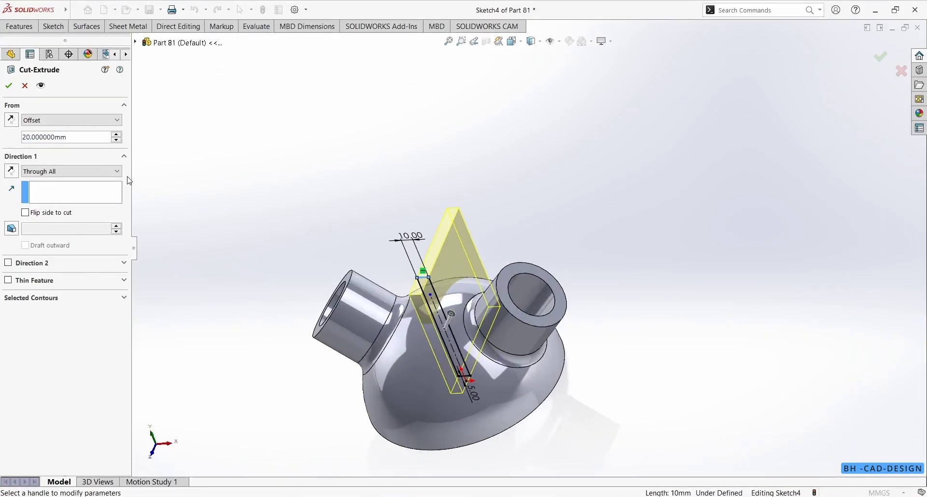
# Step: Reverse the start offset's direction, set the offset to 10 mm, and complete the slot cut
pyautogui.click(12, 121)
pyautogui.moveTo(435, 201); pyautogui.dragTo(309, 206, button='middle')
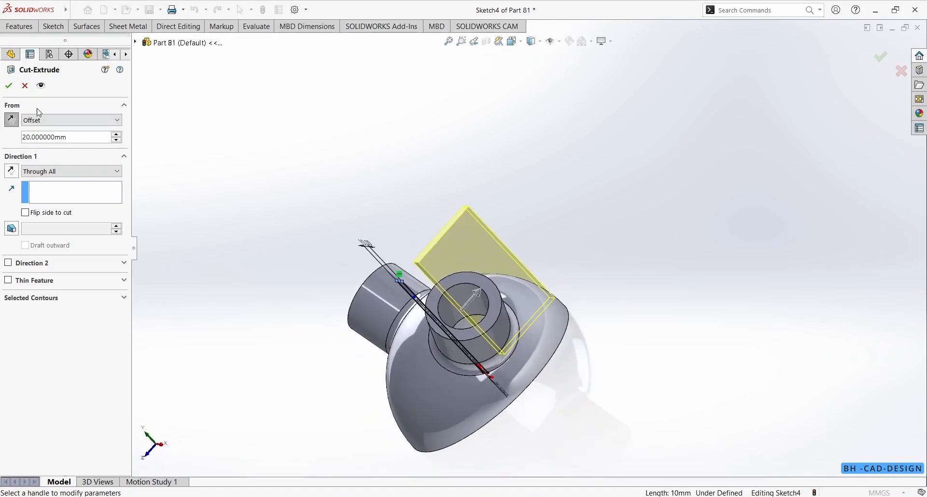
pyautogui.doubleClick(76, 137)
pyautogui.write('10')
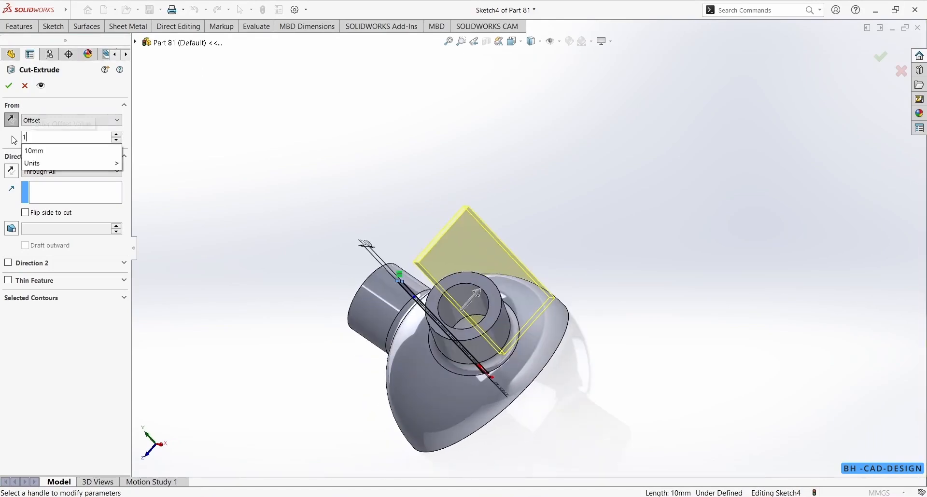
pyautogui.press('Return')
pyautogui.click(8, 86)
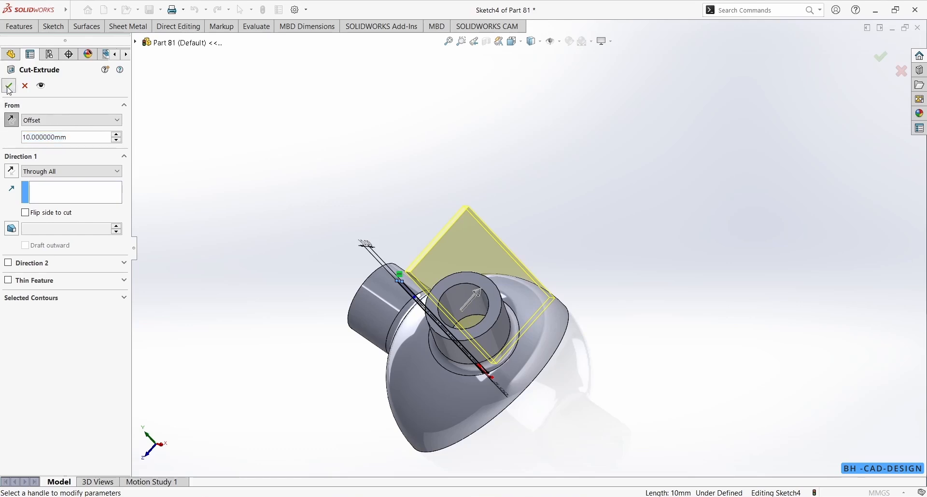
pyautogui.moveTo(473, 251); pyautogui.dragTo(502, 270, button='middle')
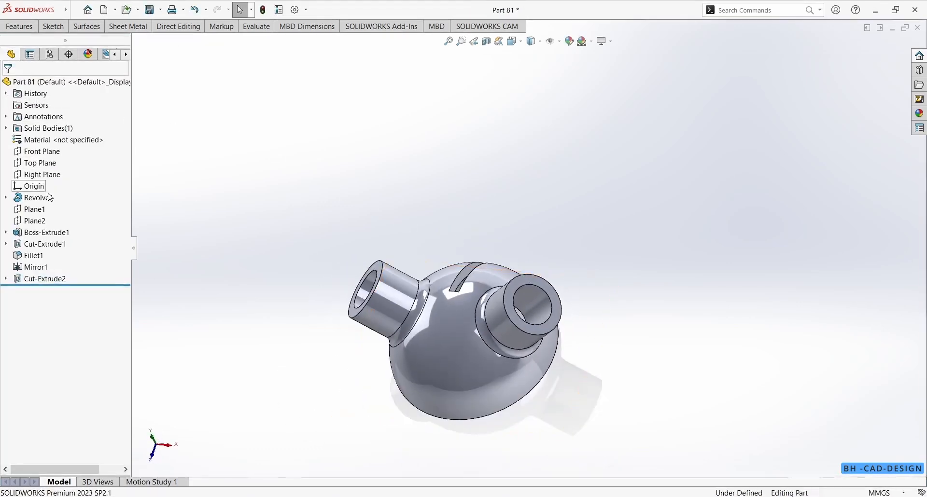
# Step: Mirror the slot cut about the Front Plane to create the second slot on the opposite side of the dome
pyautogui.click(20, 26)
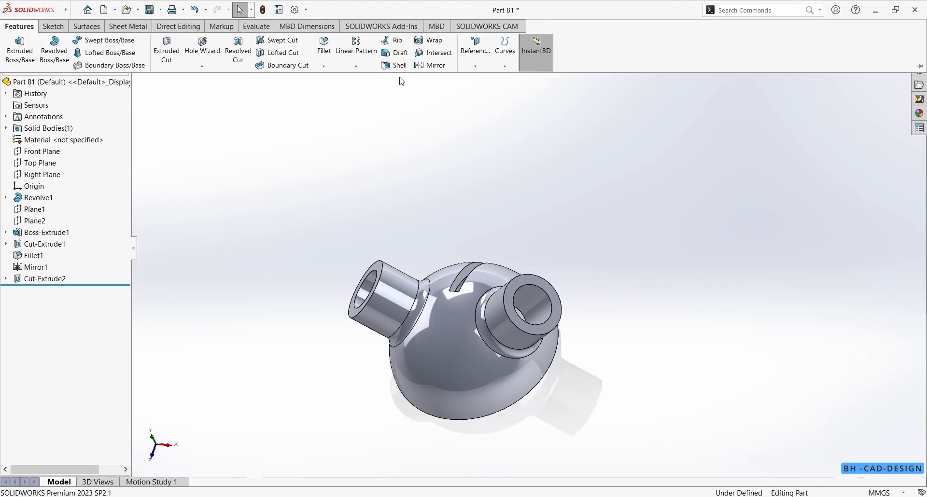
pyautogui.click(432, 77)
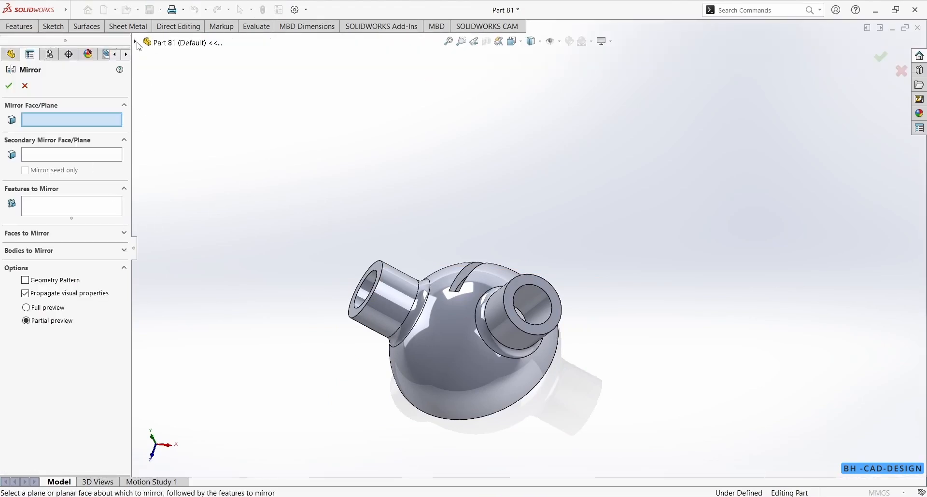
pyautogui.click(136, 43)
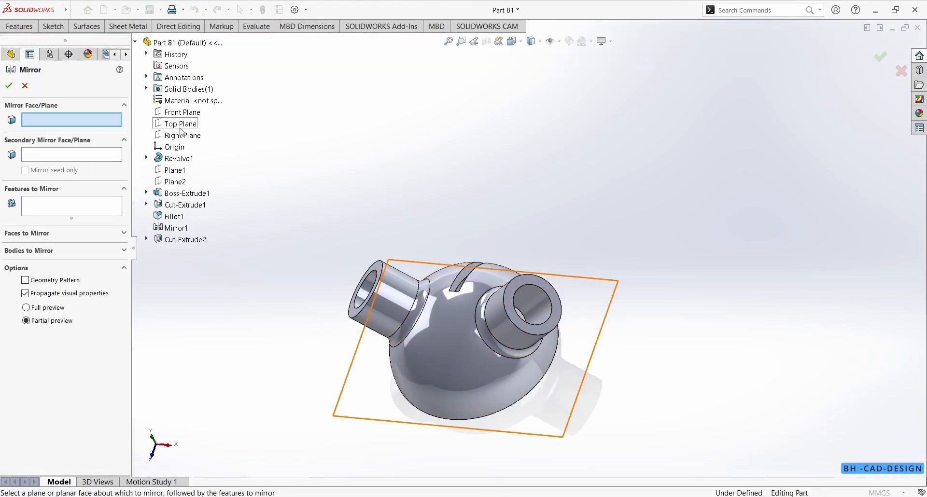
pyautogui.click(182, 112)
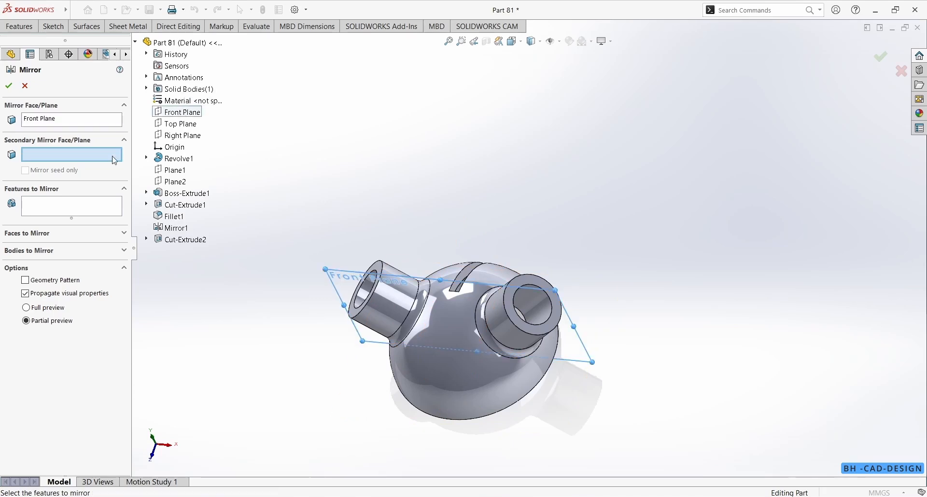
pyautogui.click(71, 204)
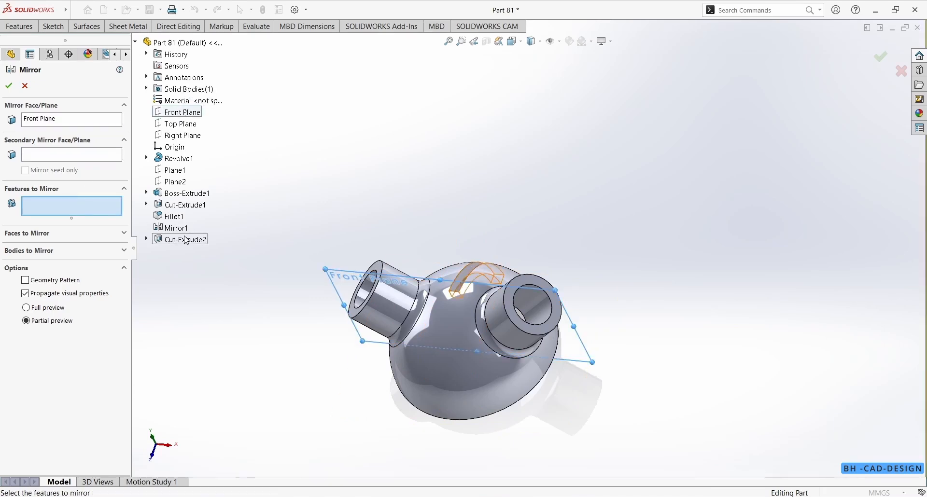
pyautogui.click(187, 240)
pyautogui.click(9, 87)
pyautogui.moveTo(290, 170); pyautogui.dragTo(387, 225, button='middle')
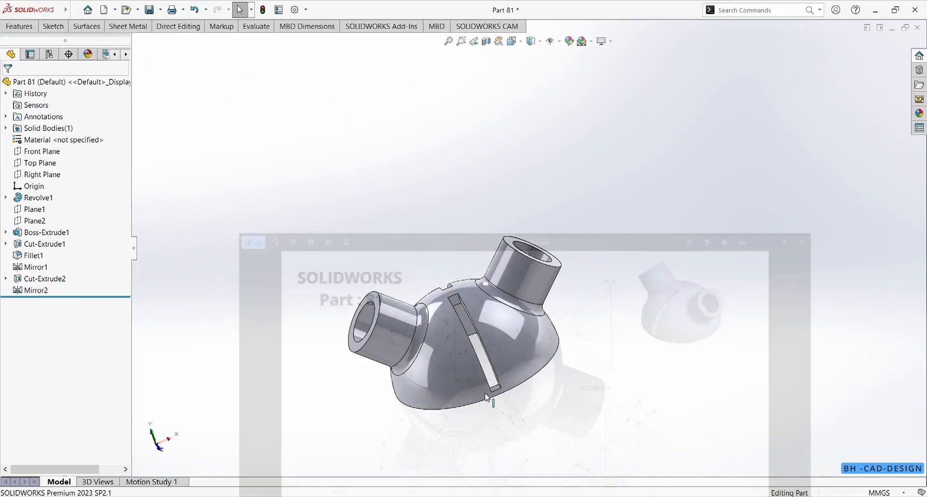
pyautogui.moveTo(183, 381); pyautogui.dragTo(251, 386, button='middle')
pyautogui.moveTo(534, 375); pyautogui.dragTo(533, 167, button='middle')
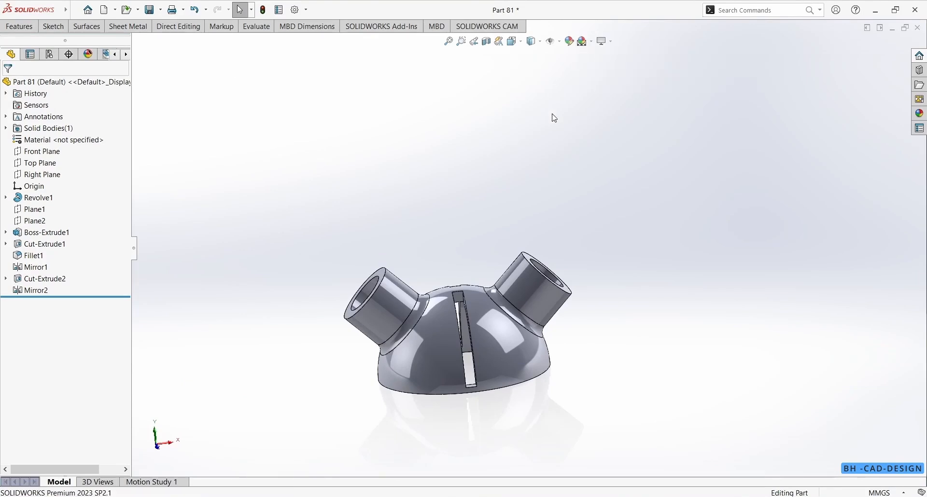
# Step: Change the scene background to Plain White
pyautogui.moveTo(554, 118); pyautogui.dragTo(557, 159, button='middle')
pyautogui.click(591, 41)
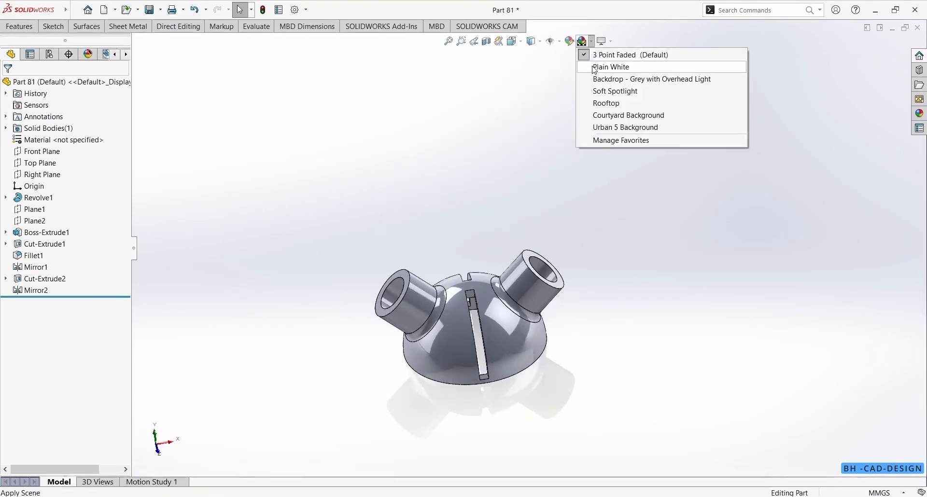
pyautogui.click(595, 68)
pyautogui.scroll(-3, 586, 394)
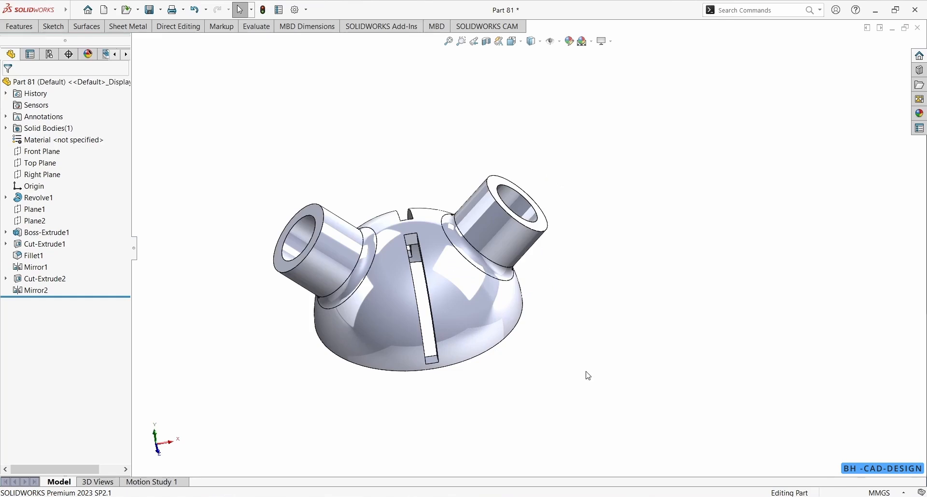
pyautogui.scroll(-2, 588, 375)
# Step: Turn on Shadows In Shaded Mode for the finished dome
pyautogui.moveTo(611, 300); pyautogui.dragTo(611, 97, button='middle')
pyautogui.click(610, 42)
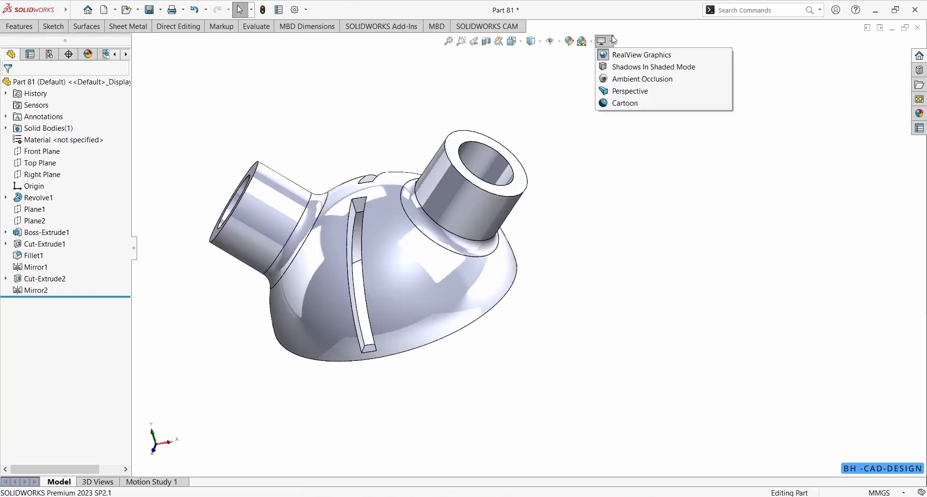
pyautogui.click(622, 68)
pyautogui.moveTo(565, 209)
pyautogui.mouseDown(button='middle')
pyautogui.moveTo(624, 253)
pyautogui.moveTo(482, 362)
pyautogui.moveTo(347, 444)
pyautogui.moveTo(193, 473)
pyautogui.mouseUp(button='middle')
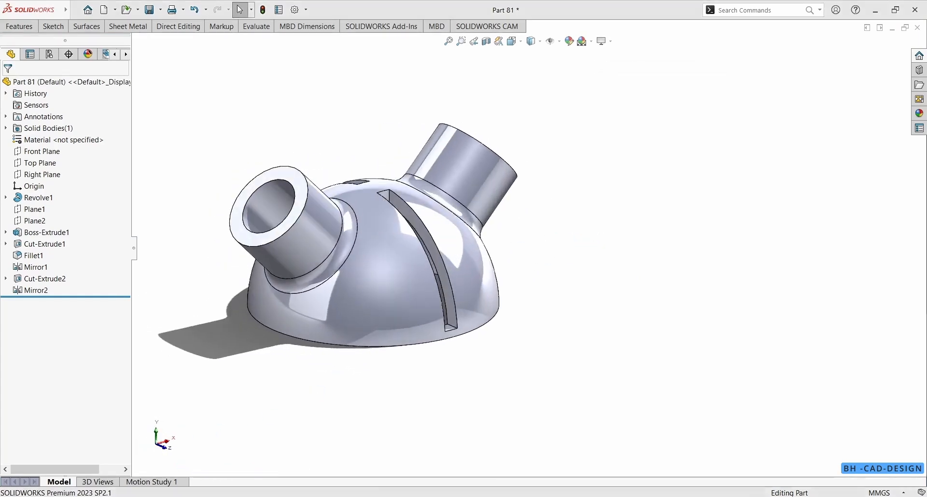